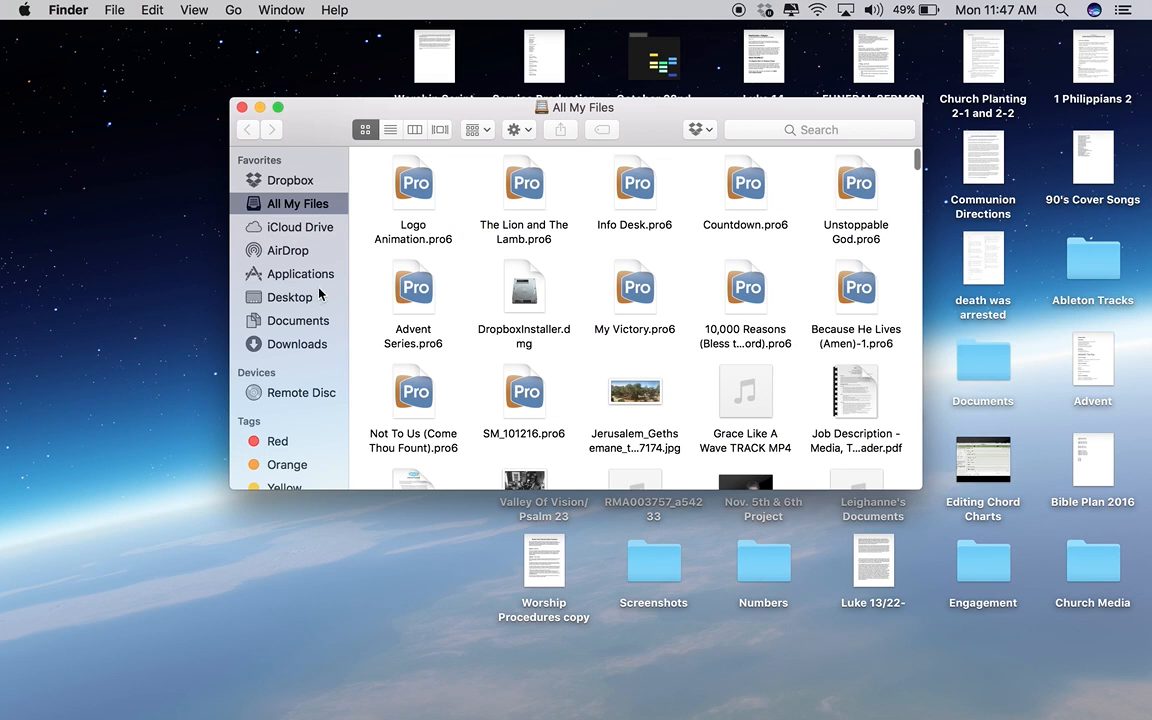
# Launch ProPresenter 6 from the Applications folder and close the Finder window.
pyautogui.click(297, 273)
pyautogui.doubleClick(511, 218)
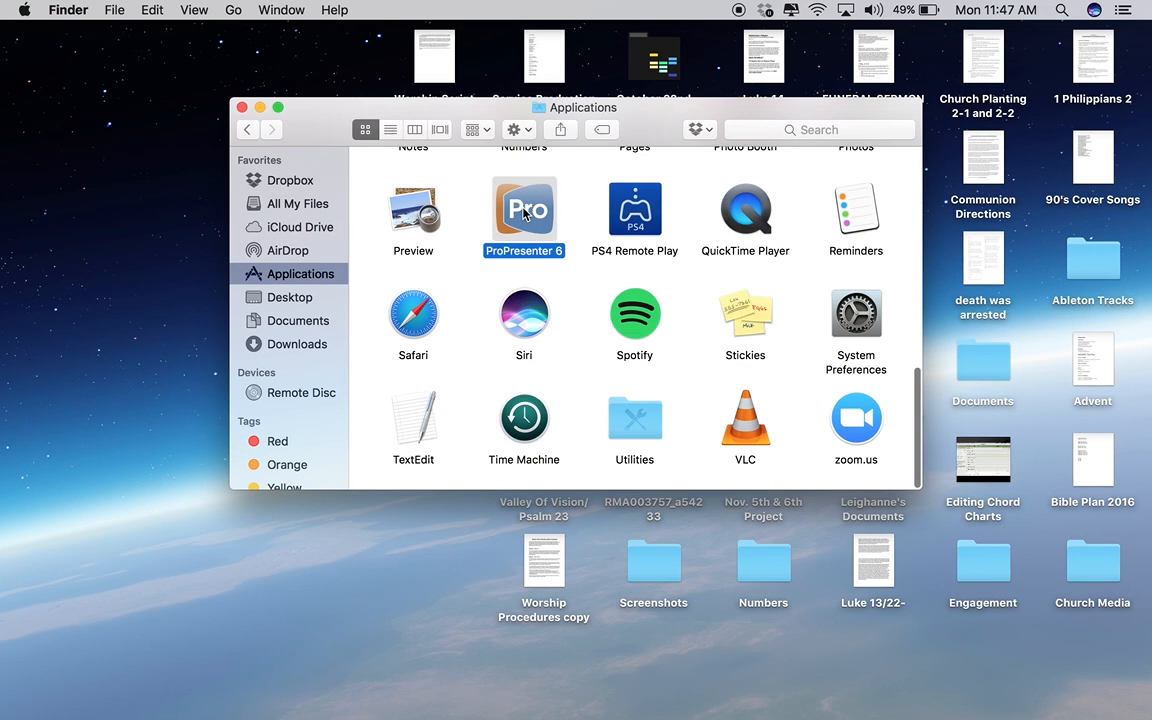
pyautogui.click(242, 107)
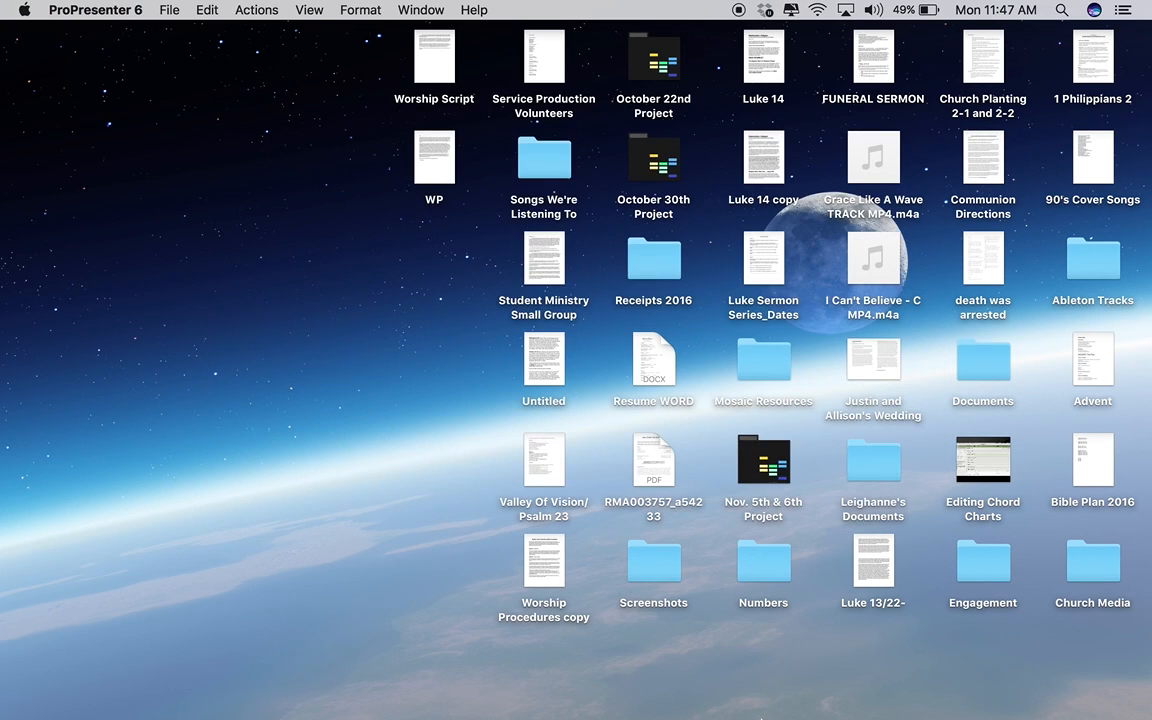
pyautogui.moveTo(790, 688)
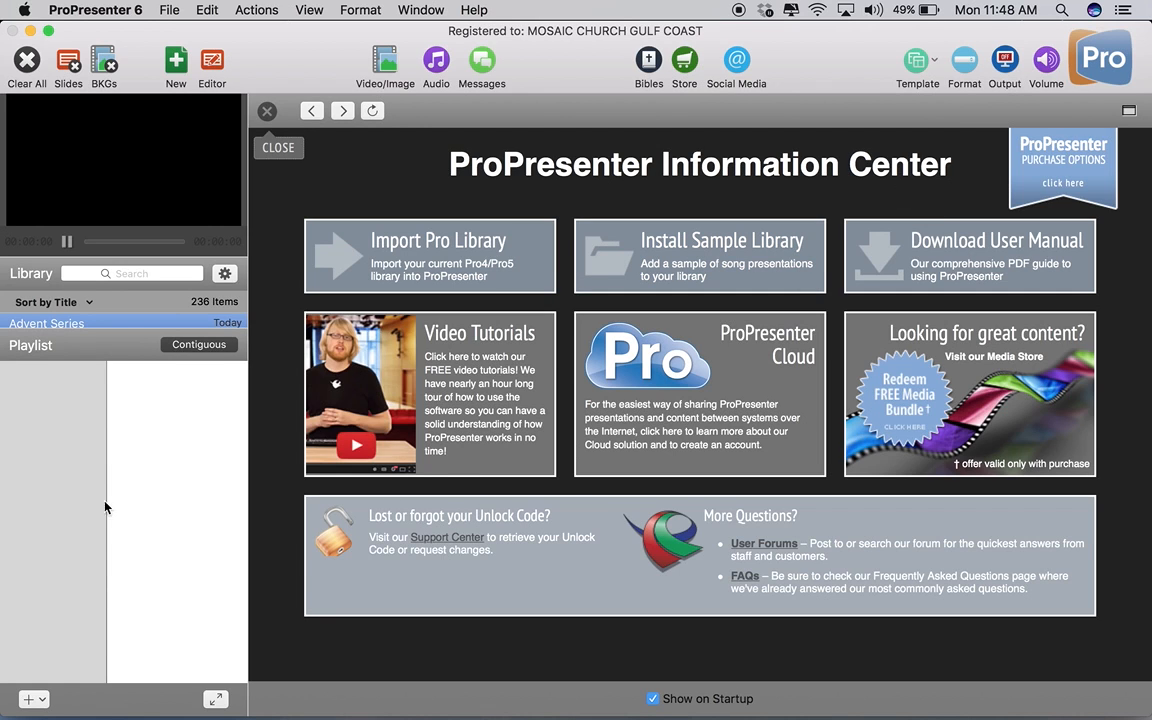
# Enlarge the library list and close the ProPresenter Information Center.
pyautogui.moveTo(52, 333); pyautogui.dragTo(67, 492)
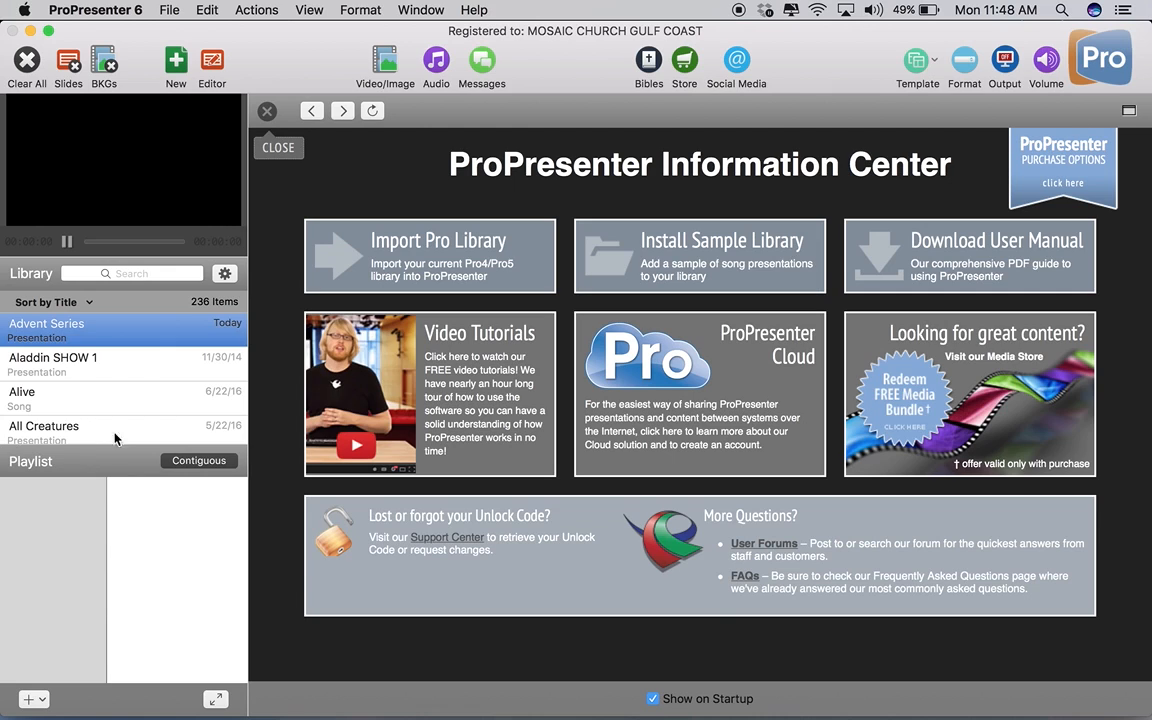
pyautogui.click(267, 112)
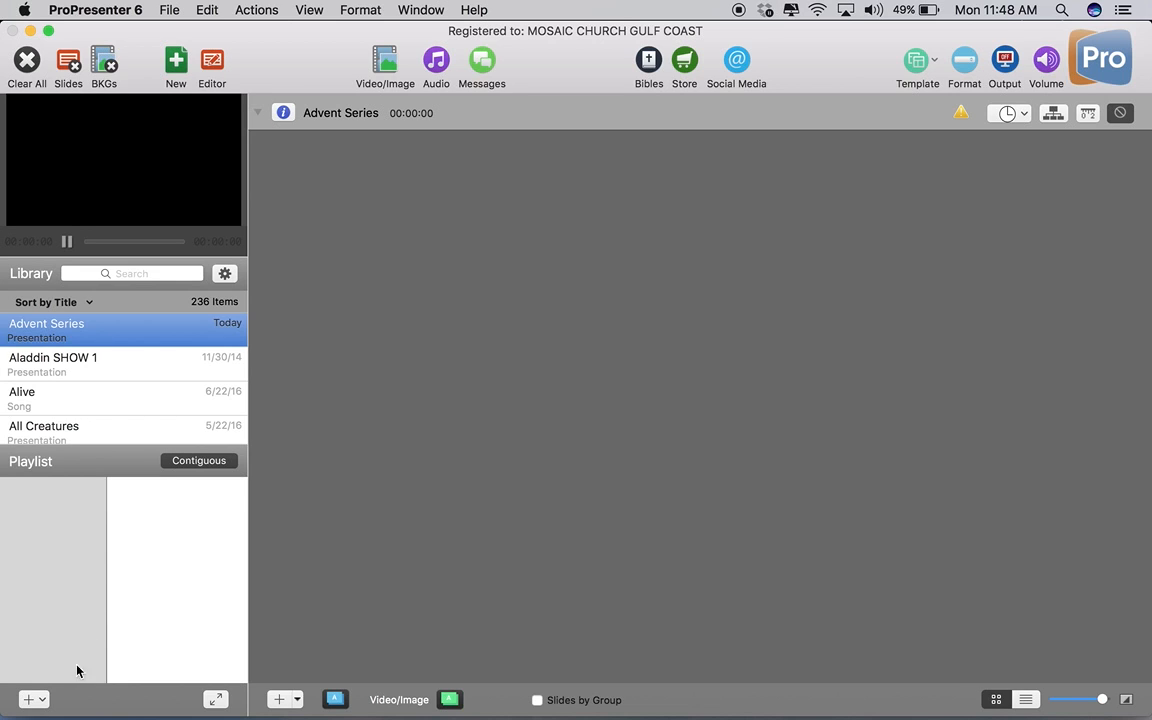
pyautogui.click(36, 705)
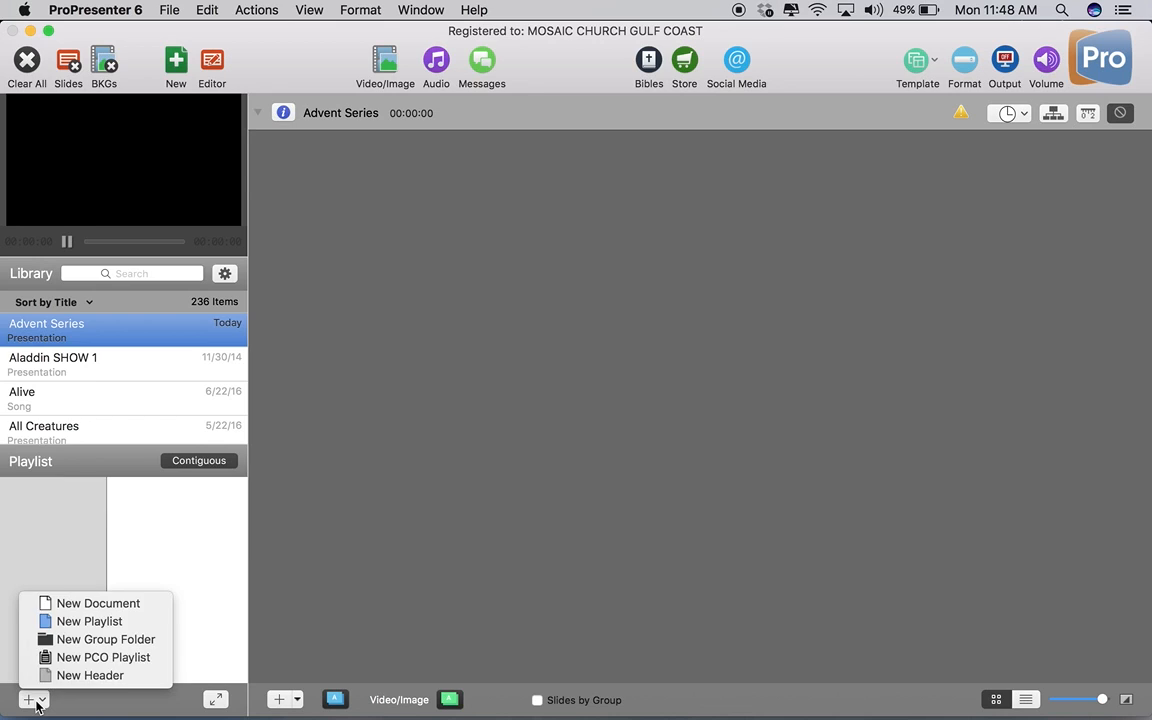
pyautogui.click(81, 664)
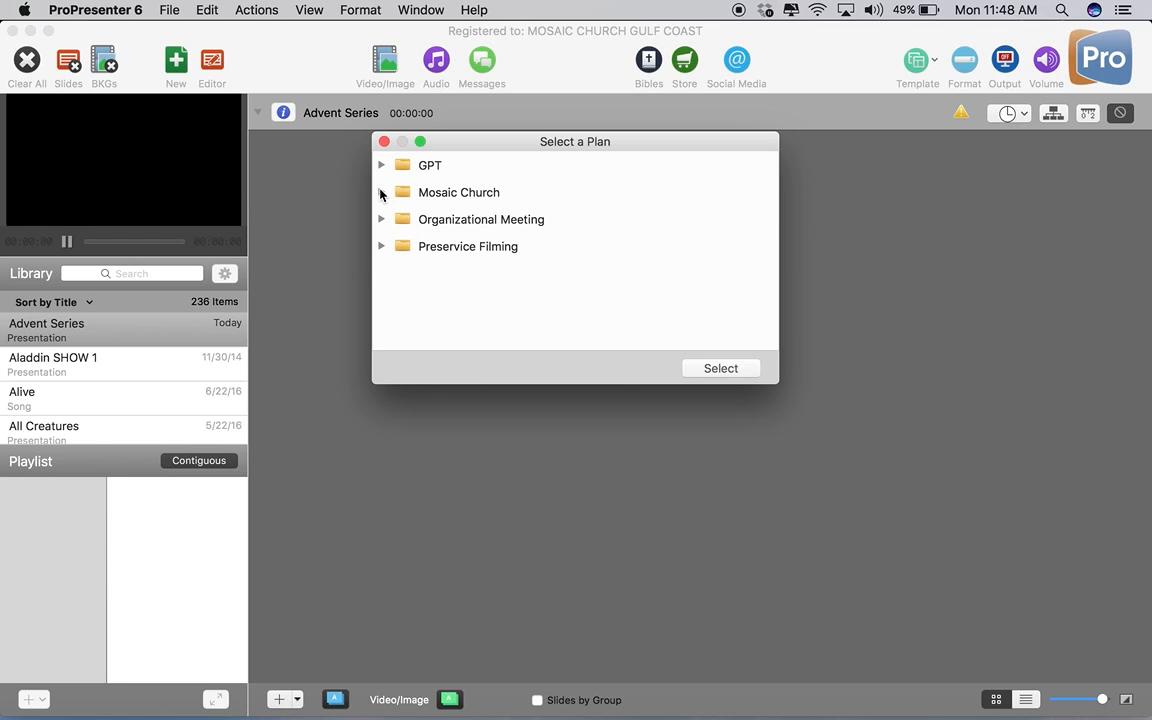
pyautogui.click(381, 192)
pyautogui.scroll(-3, 533, 300)
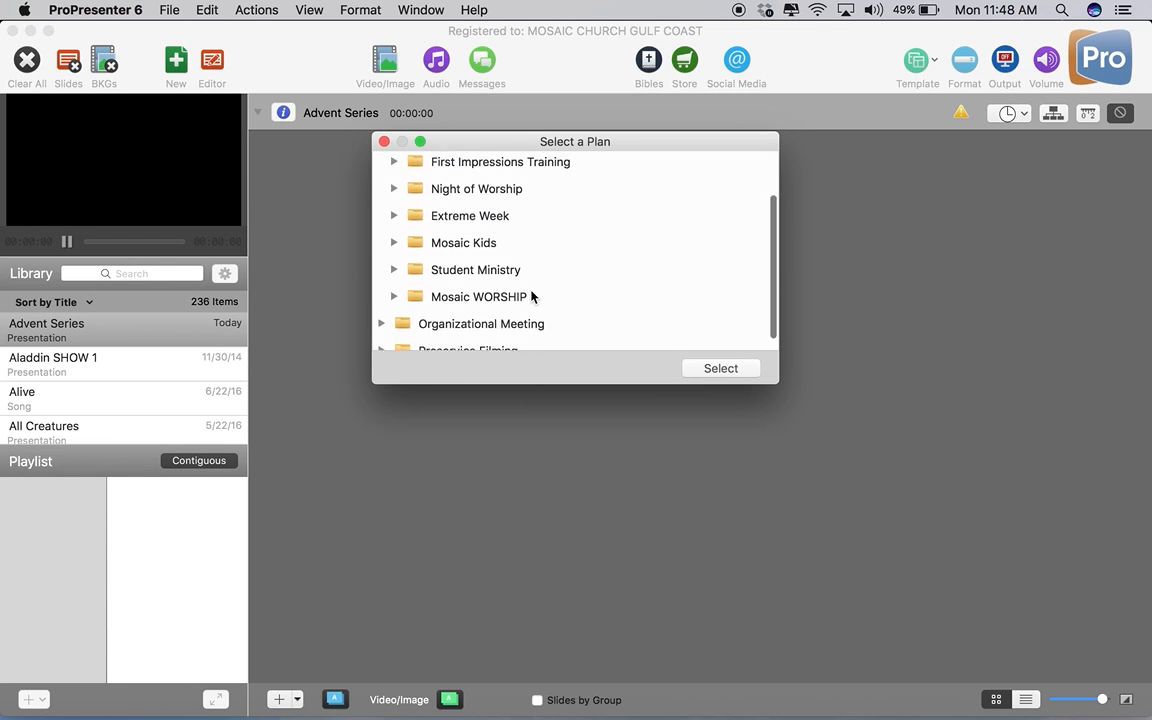
pyautogui.click(394, 284)
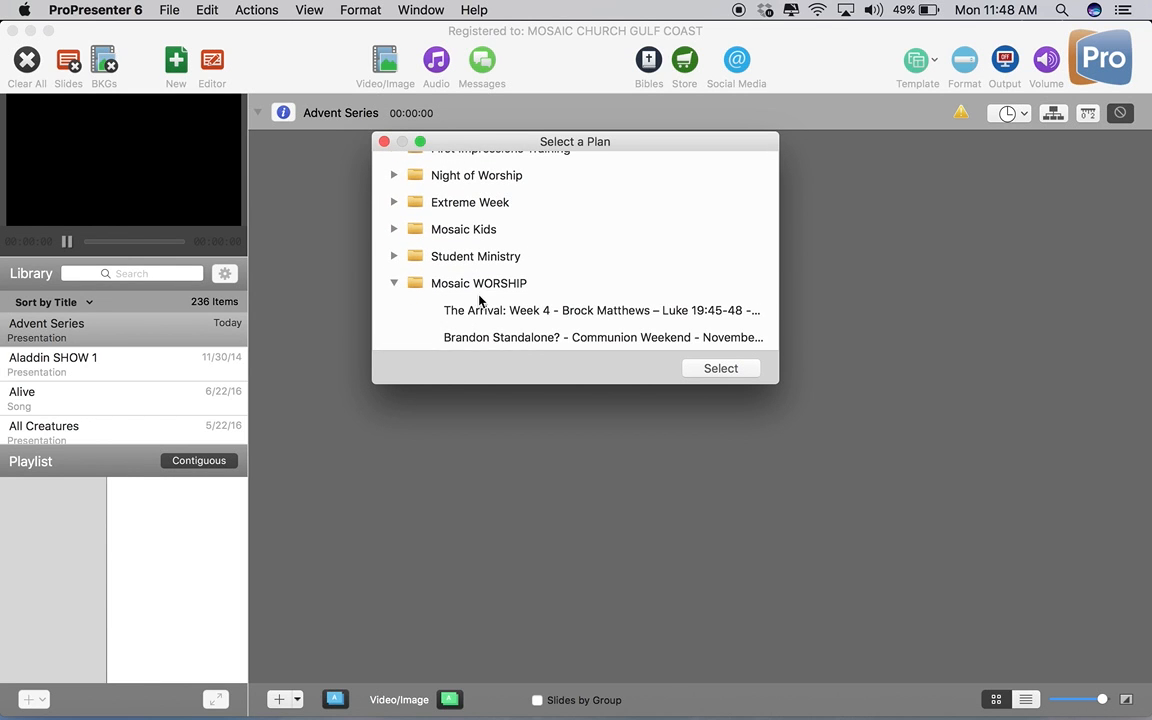
pyautogui.scroll(-3, 497, 311)
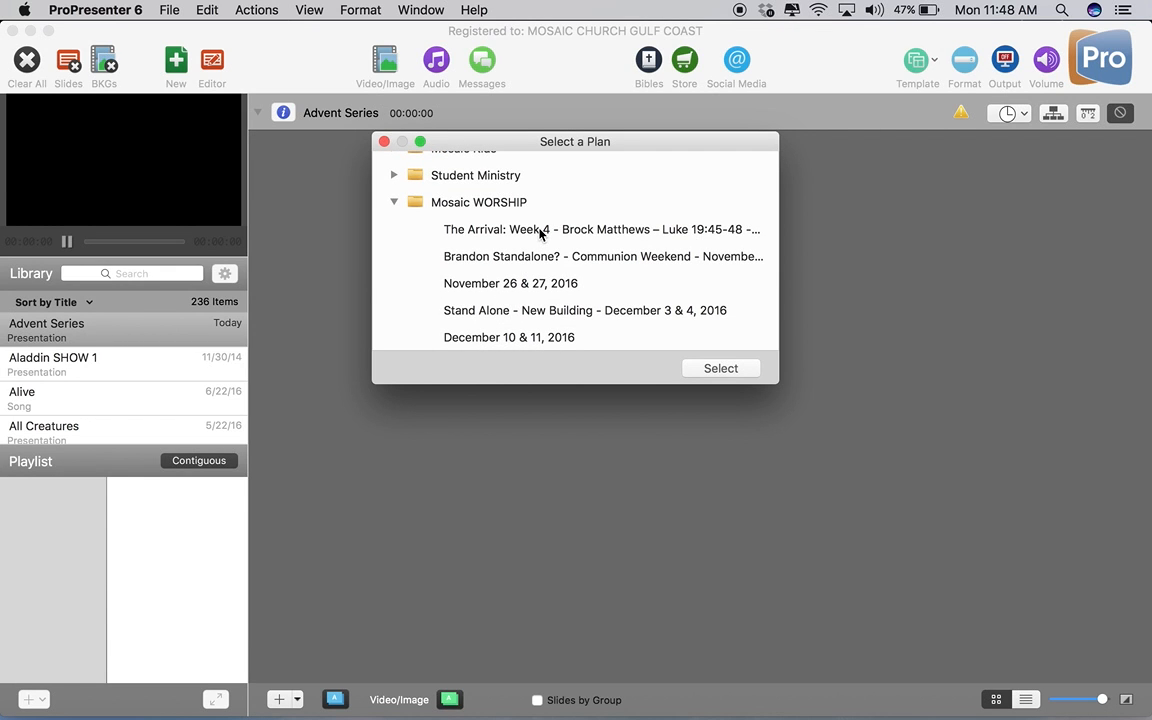
pyautogui.click(607, 233)
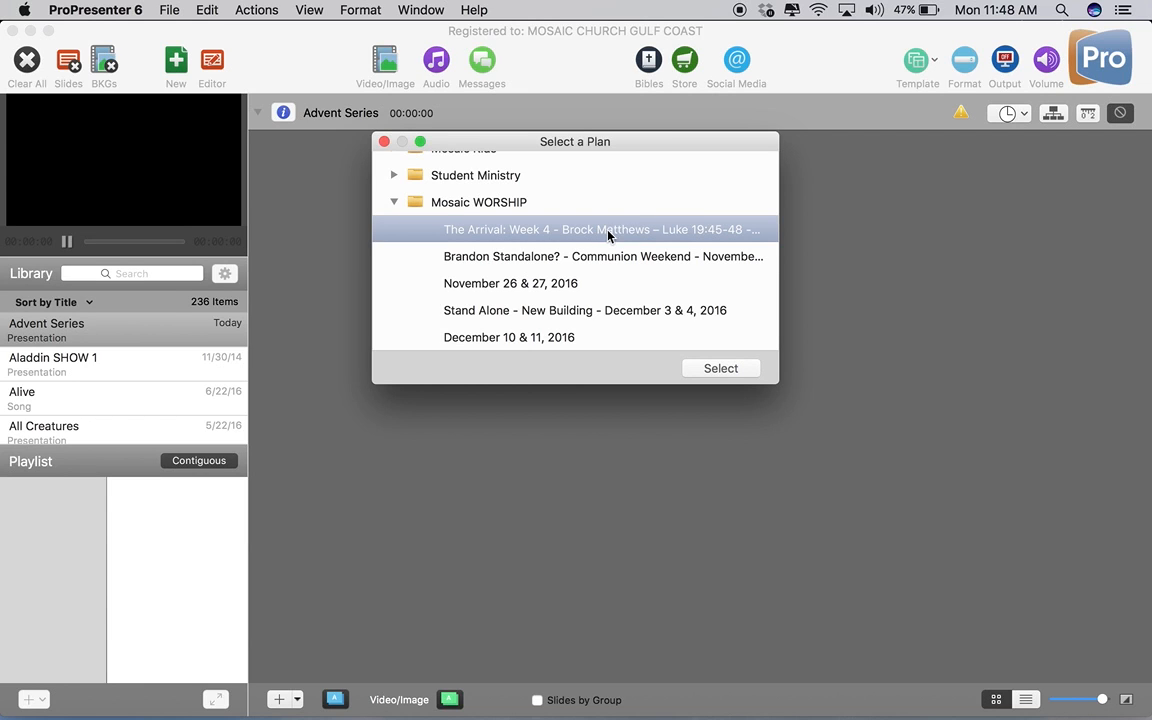
pyautogui.click(722, 372)
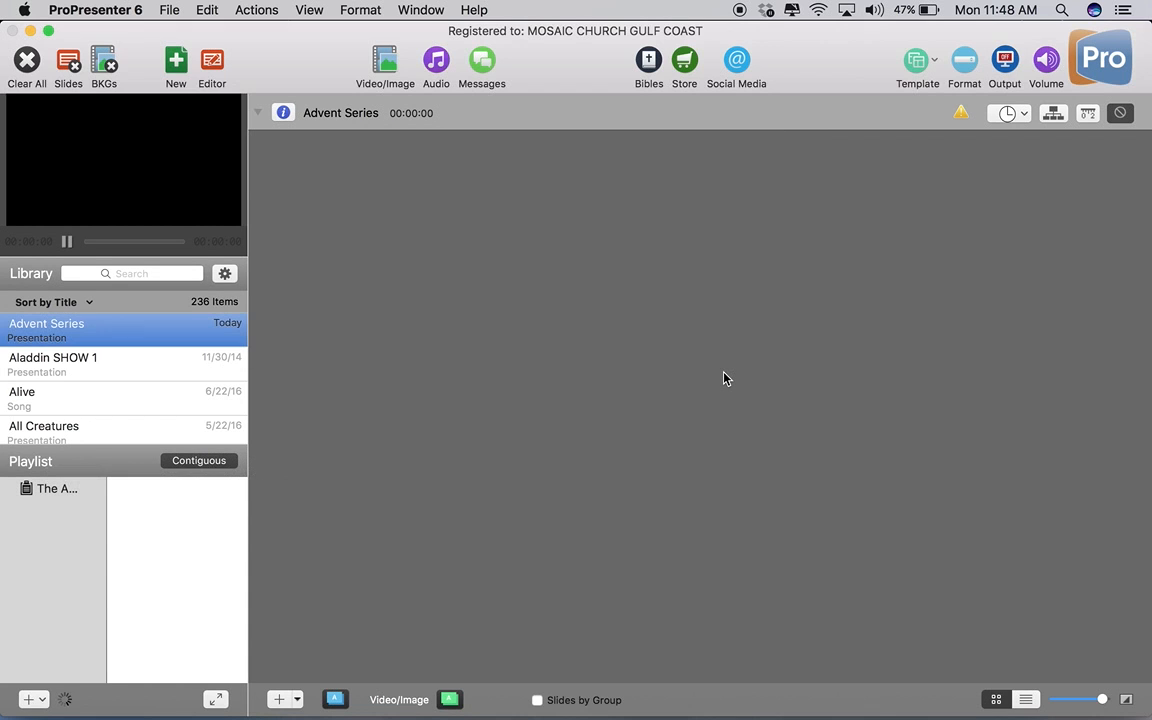
# Open the new playlist and scroll through its service items and song placeholders.
pyautogui.click(65, 492)
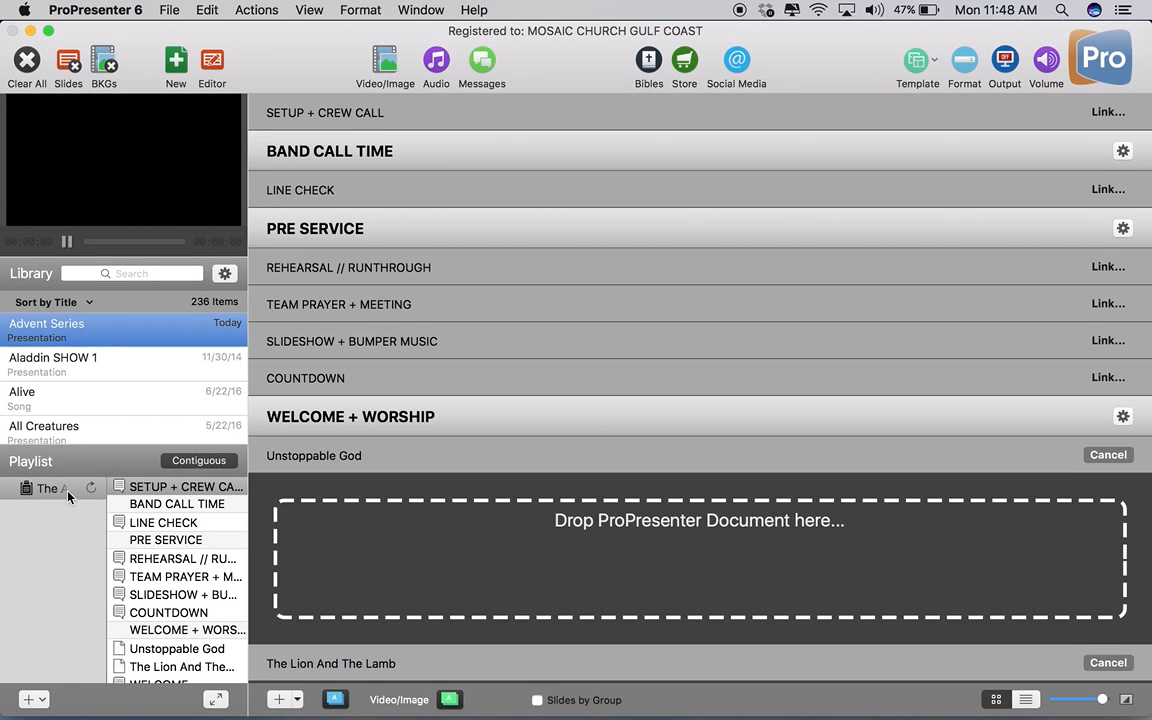
pyautogui.scroll(-4, 175, 575)
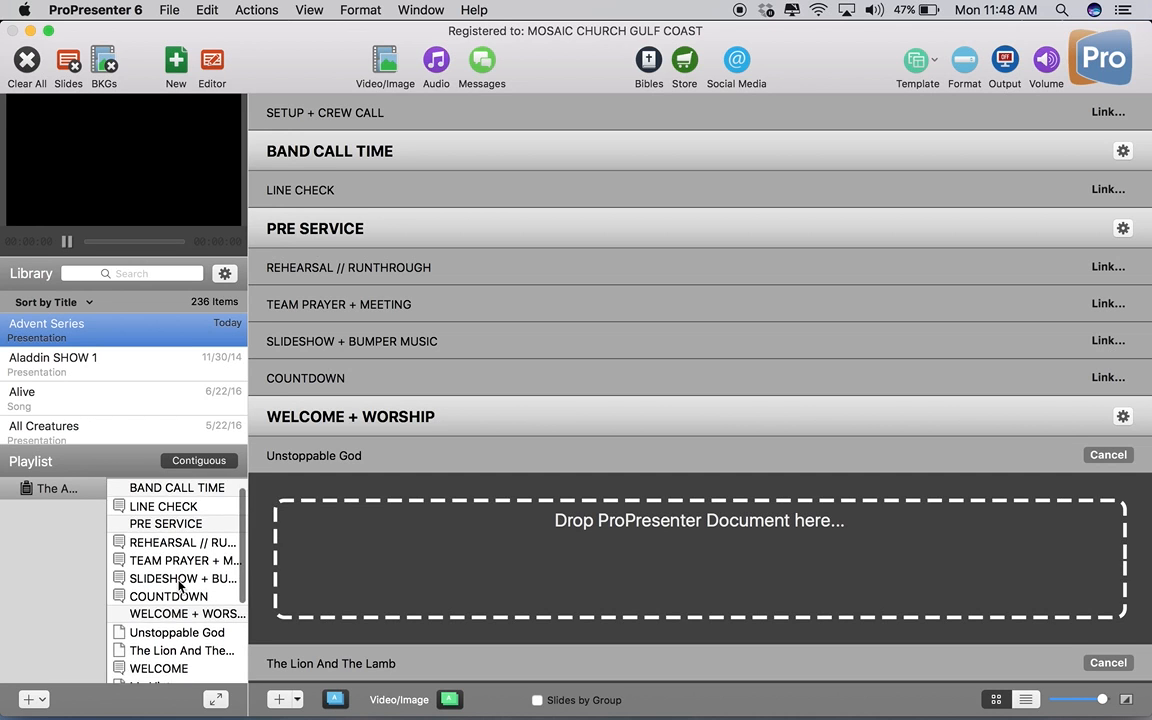
pyautogui.scroll(-2, 180, 587)
pyautogui.scroll(5, 180, 587)
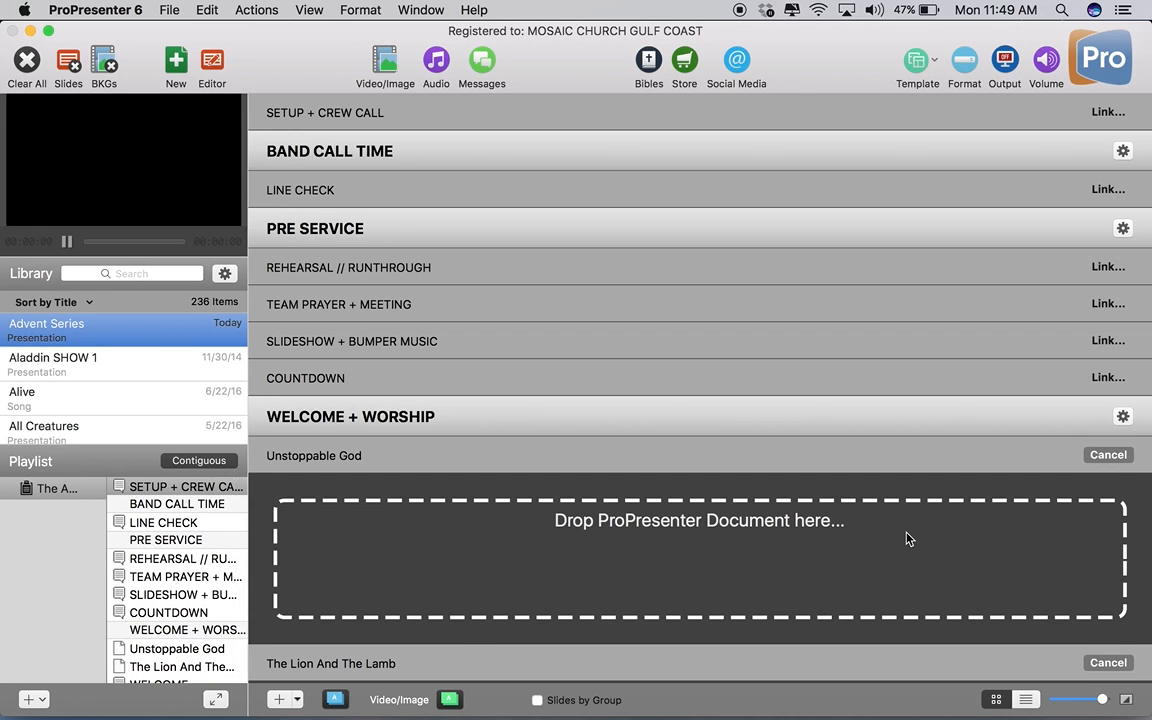
pyautogui.scroll(-3, 907, 539)
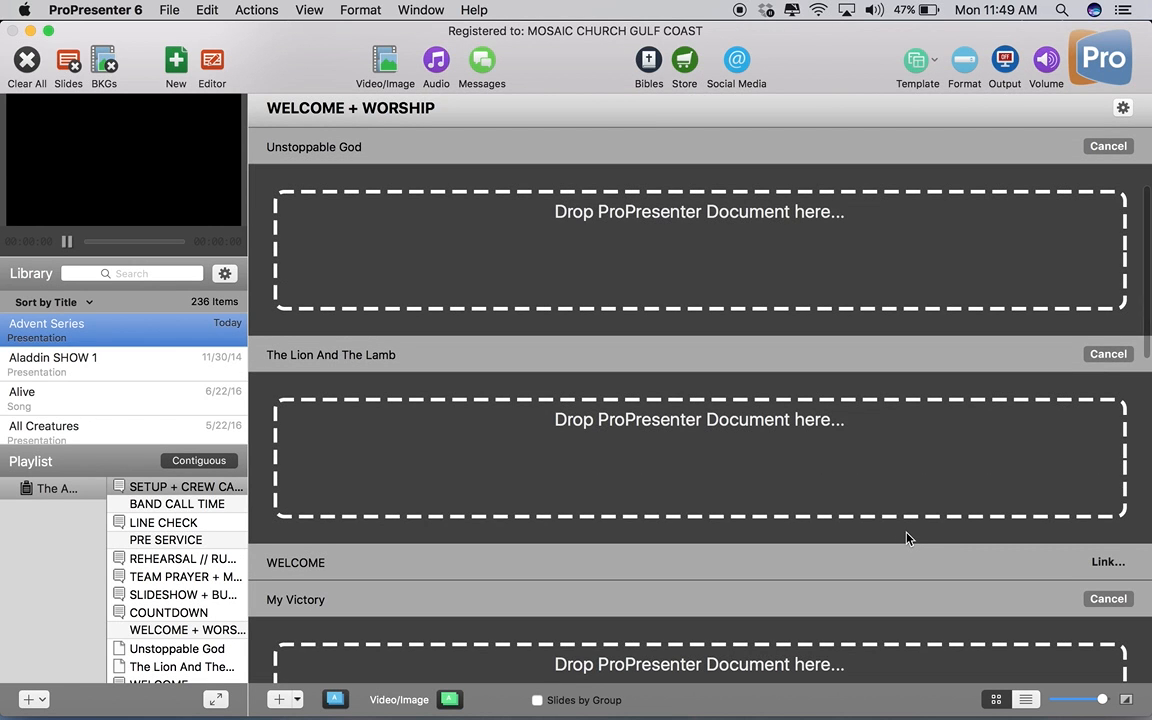
pyautogui.scroll(1, 907, 537)
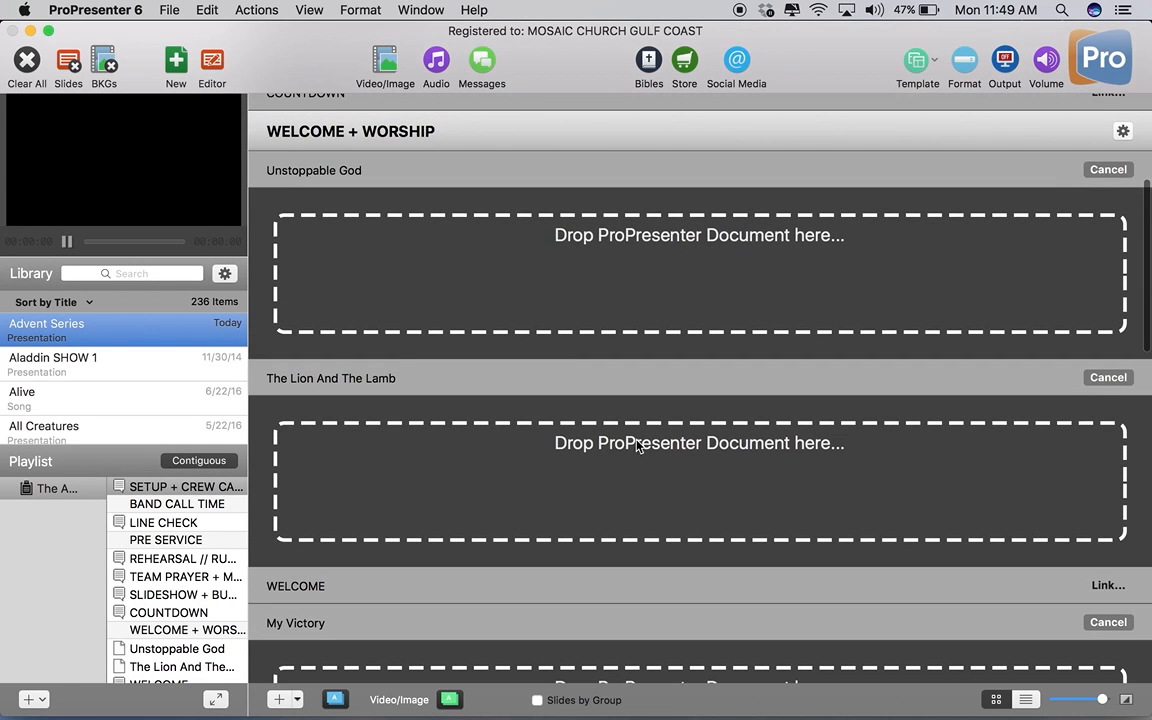
pyautogui.scroll(2, 390, 349)
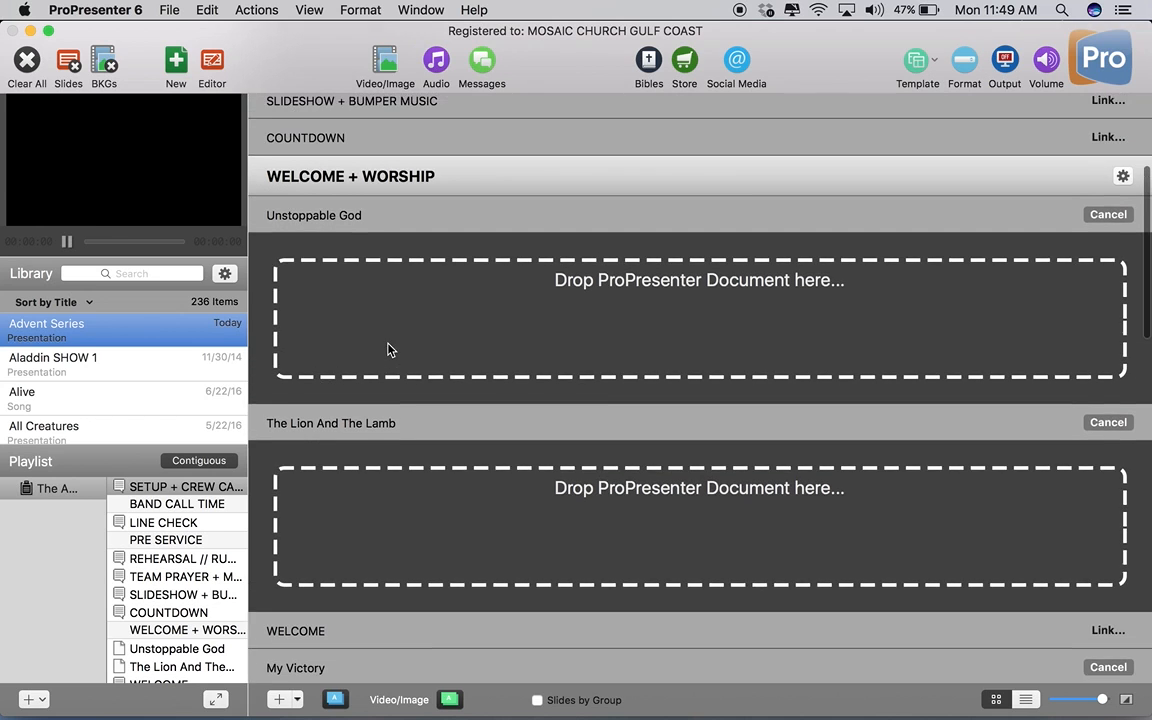
pyautogui.scroll(-1, 560, 433)
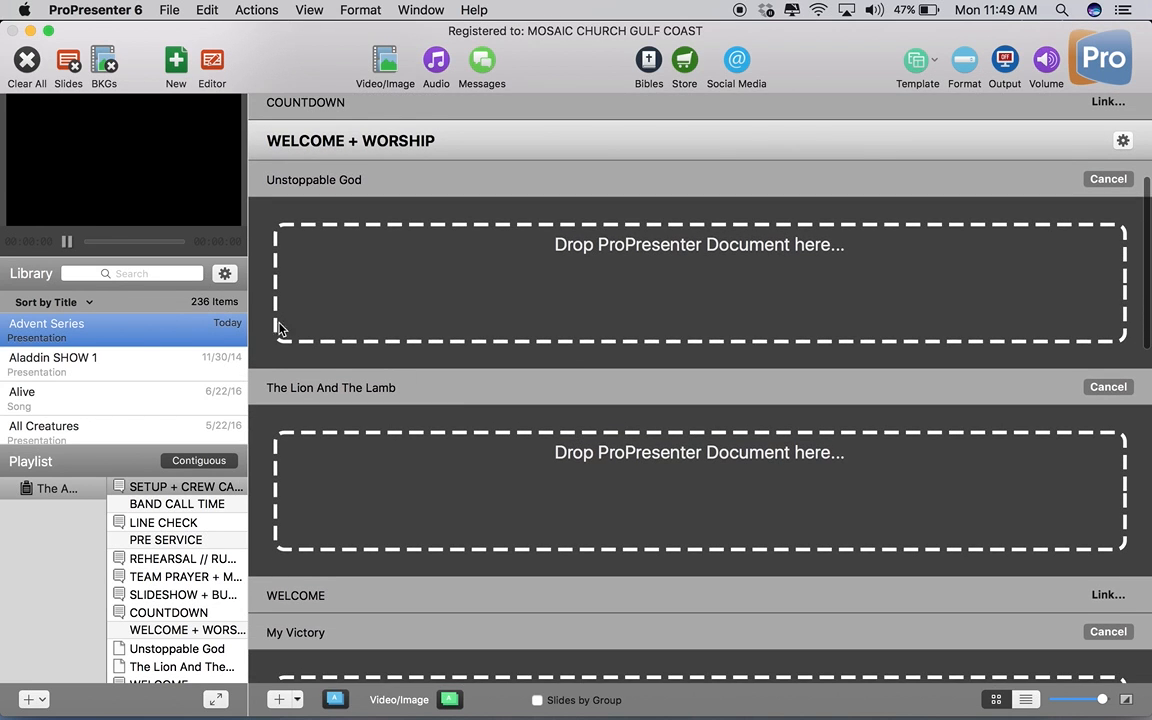
# Search the library for "unstoppab" and drop Unstoppable God onto the Unstoppable God placeholder.
pyautogui.click(129, 272)
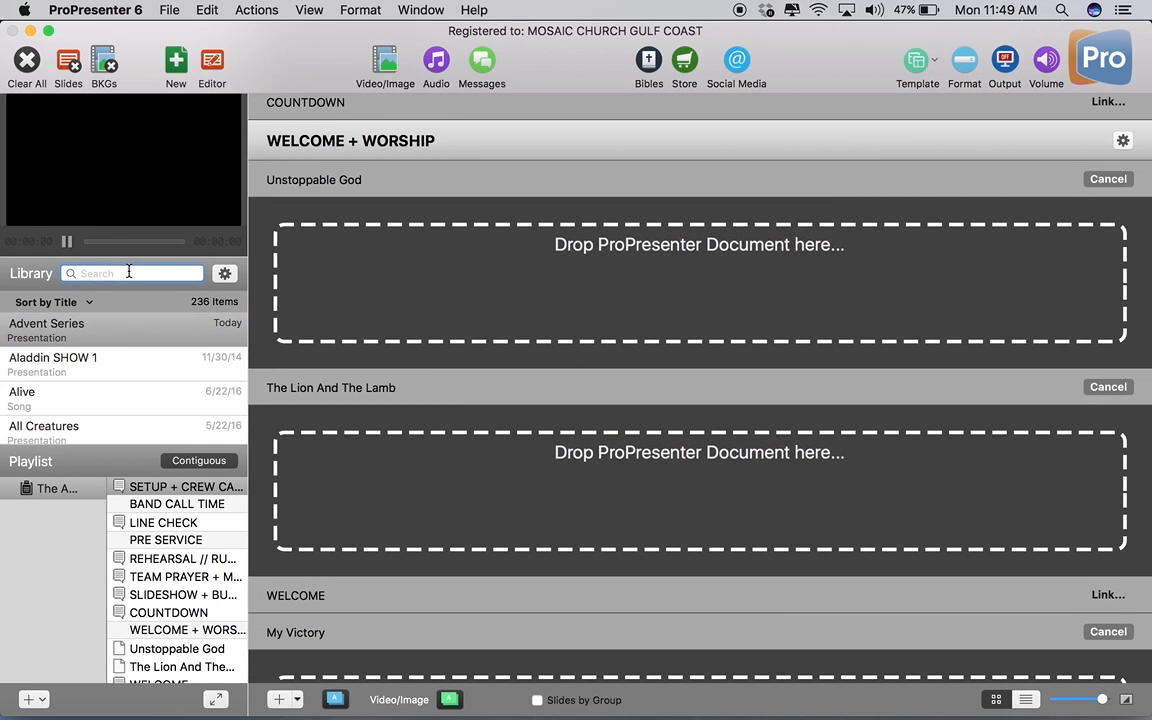
pyautogui.write('u')
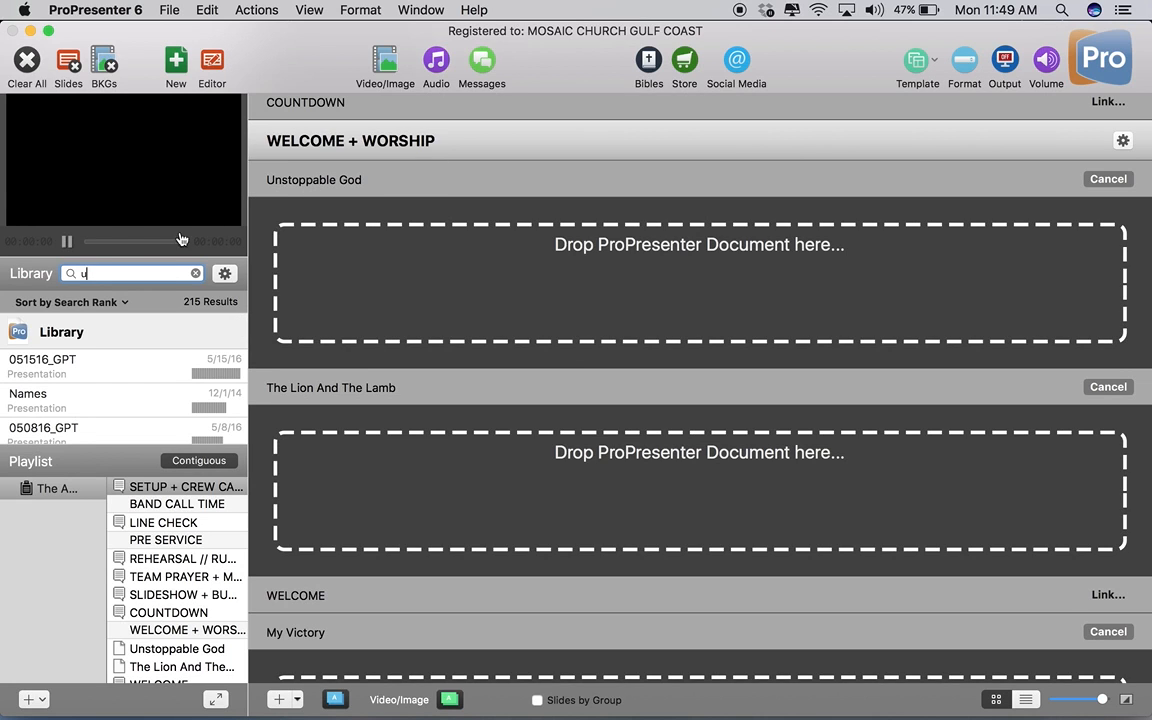
pyautogui.write('nstoppable')
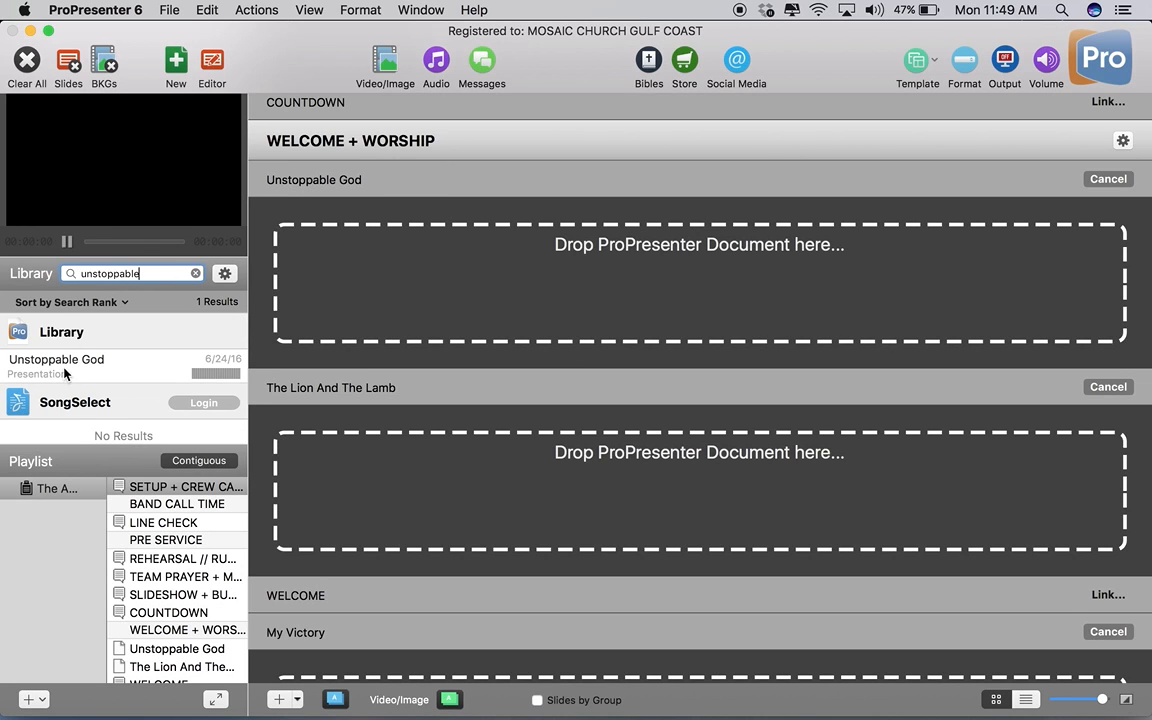
pyautogui.moveTo(67, 376); pyautogui.dragTo(349, 327)
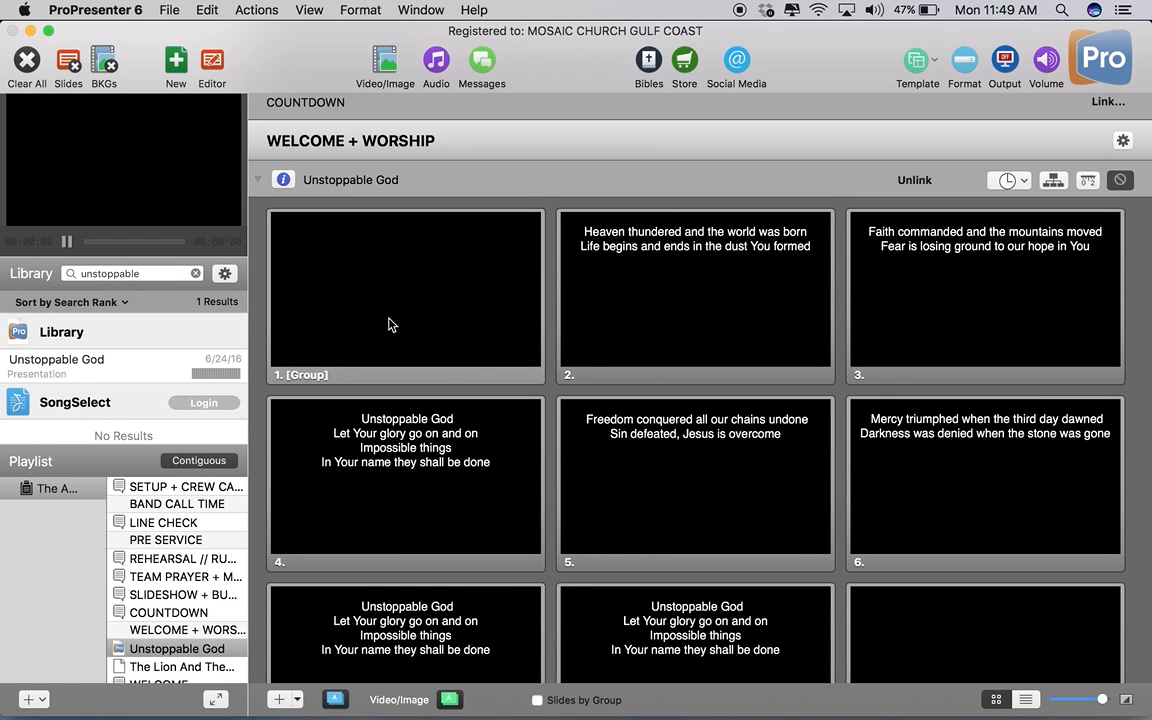
# Search the library for "lion and" and drop The Lion and The Lamb onto its placeholder.
pyautogui.scroll(-4, 750, 406)
pyautogui.scroll(-10, 748, 406)
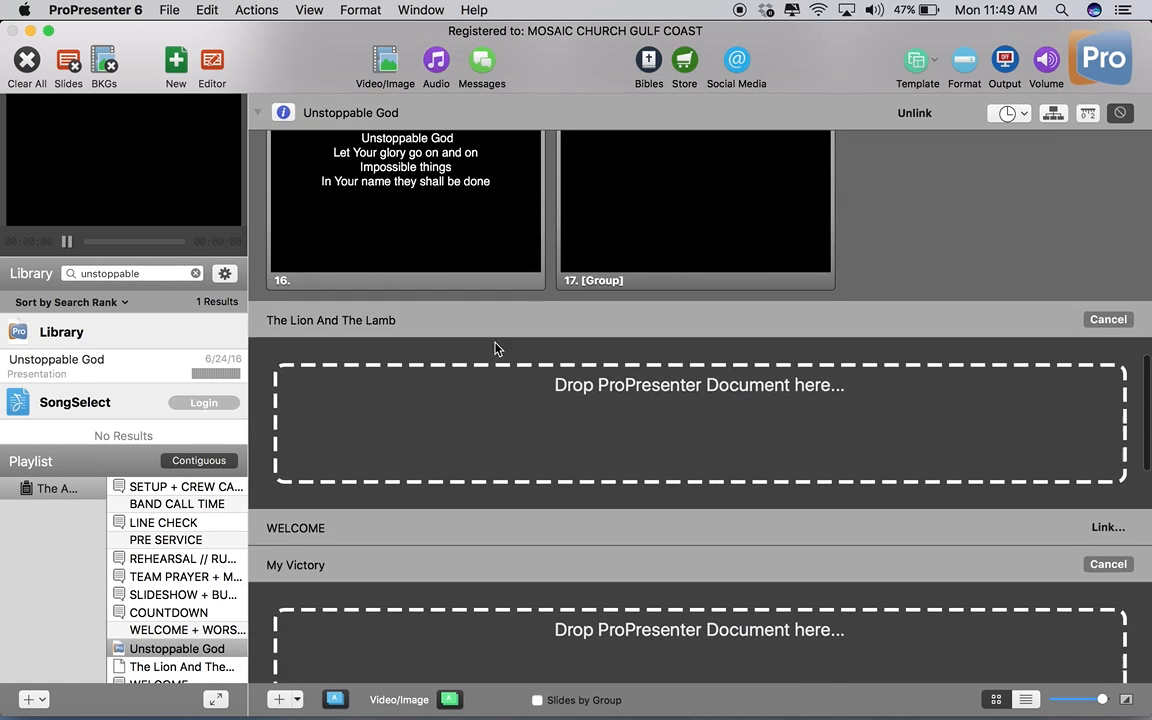
pyautogui.click(196, 273)
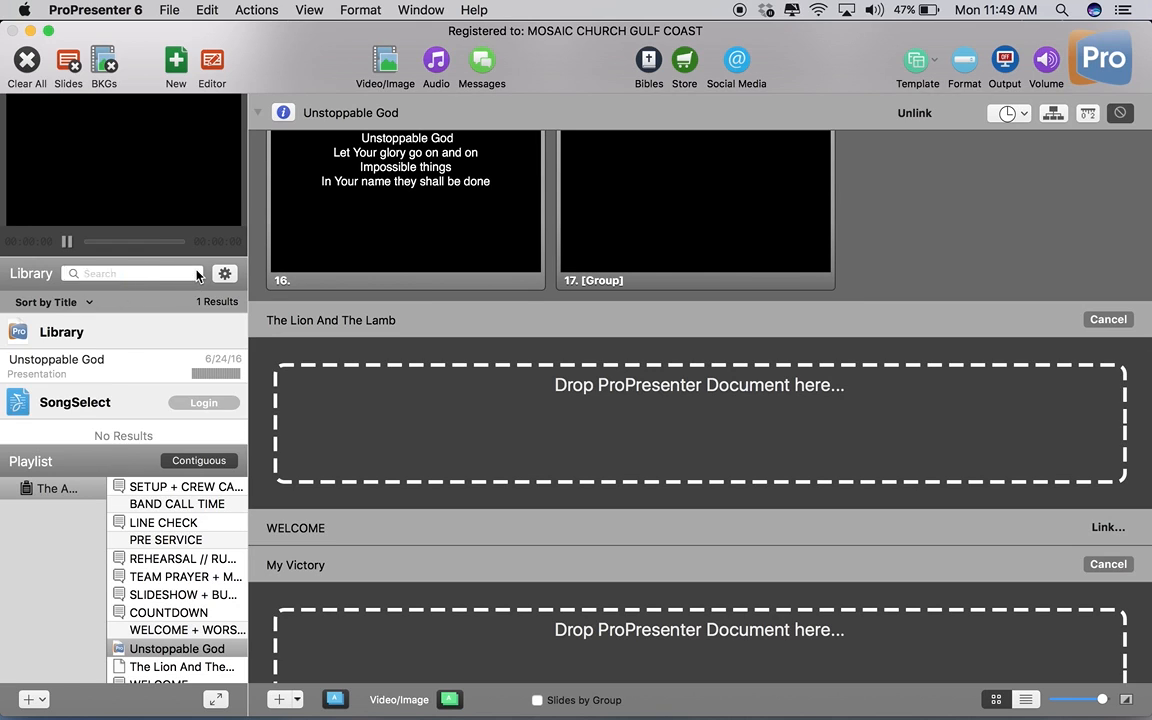
pyautogui.click(123, 272)
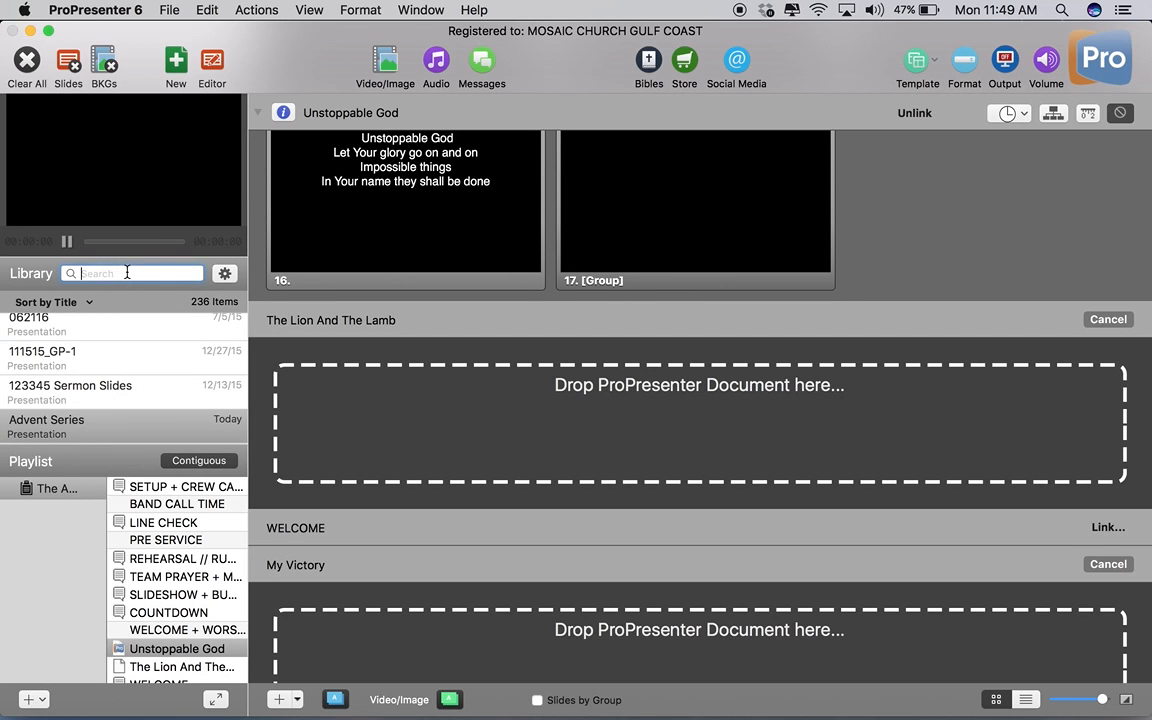
pyautogui.write('lion and')
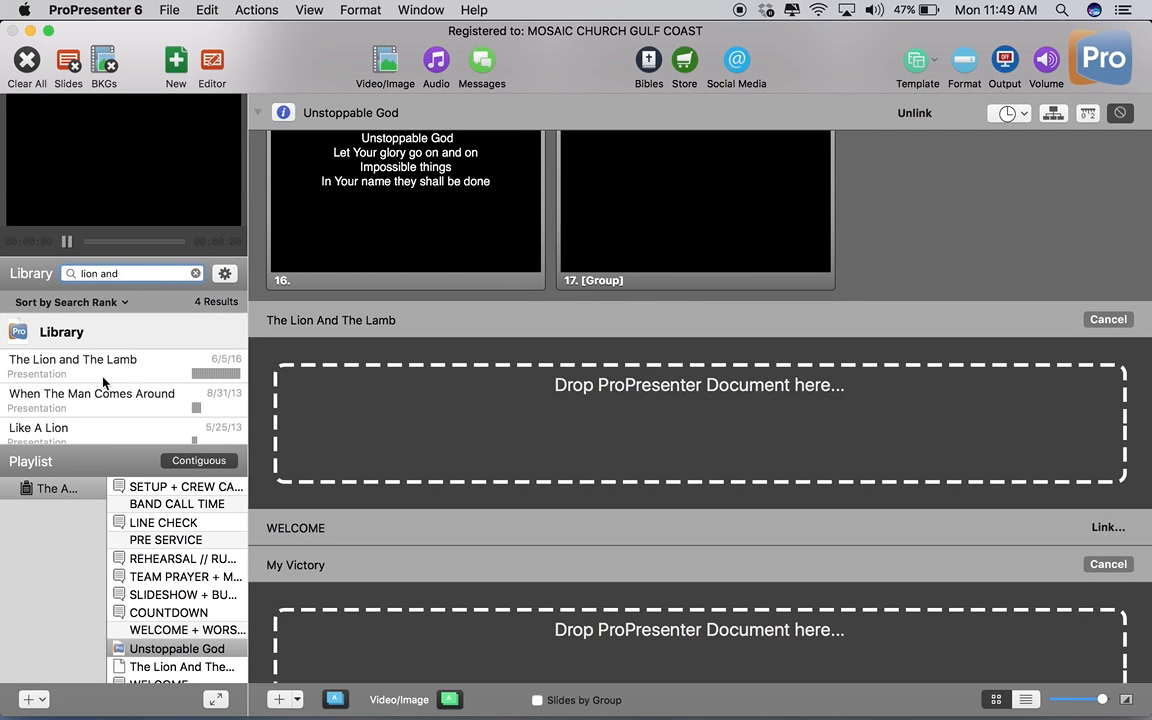
pyautogui.moveTo(92, 360); pyautogui.dragTo(333, 412)
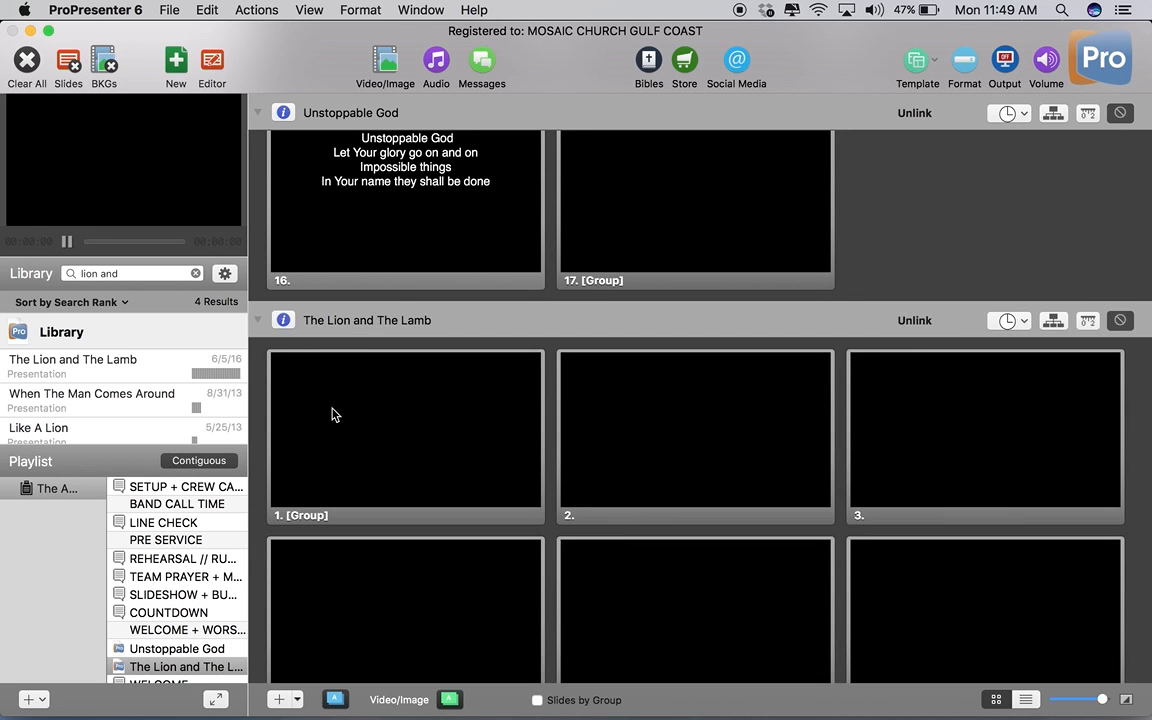
# Link the COUNTDOWN service item by searching the library for "count" and dropping the Countdown document onto its placeholder.
pyautogui.scroll(-10, 635, 443)
pyautogui.scroll(-15, 635, 443)
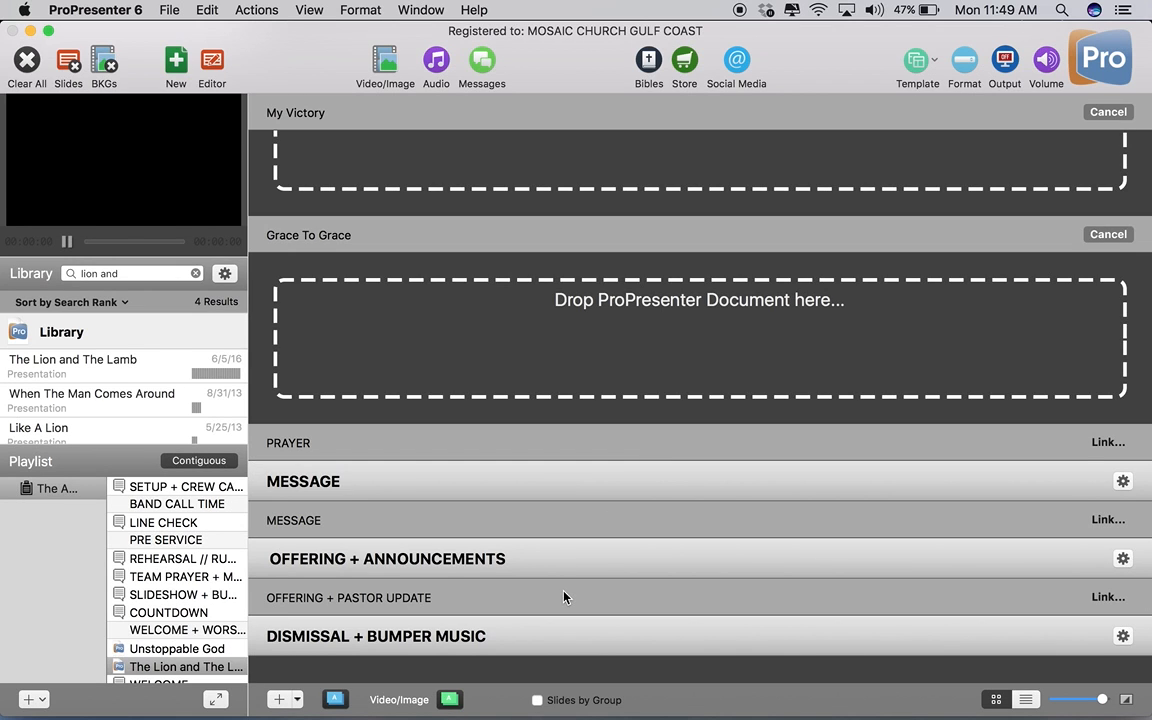
pyautogui.scroll(-3, 463, 597)
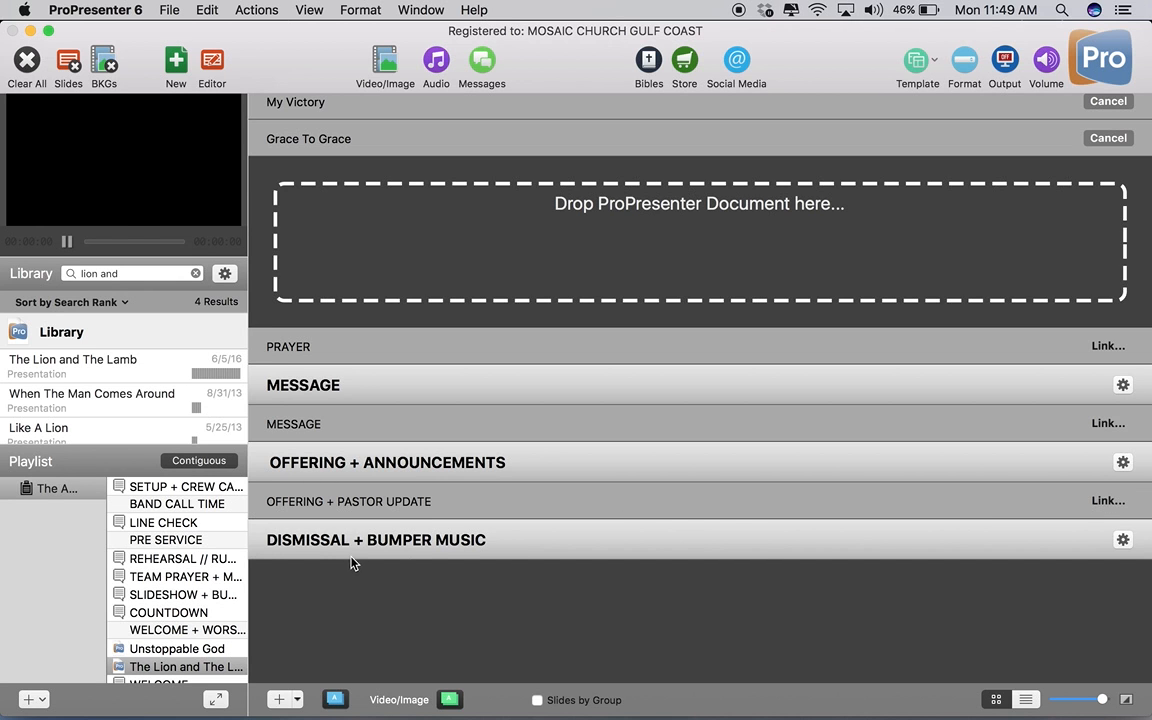
pyautogui.scroll(15, 514, 489)
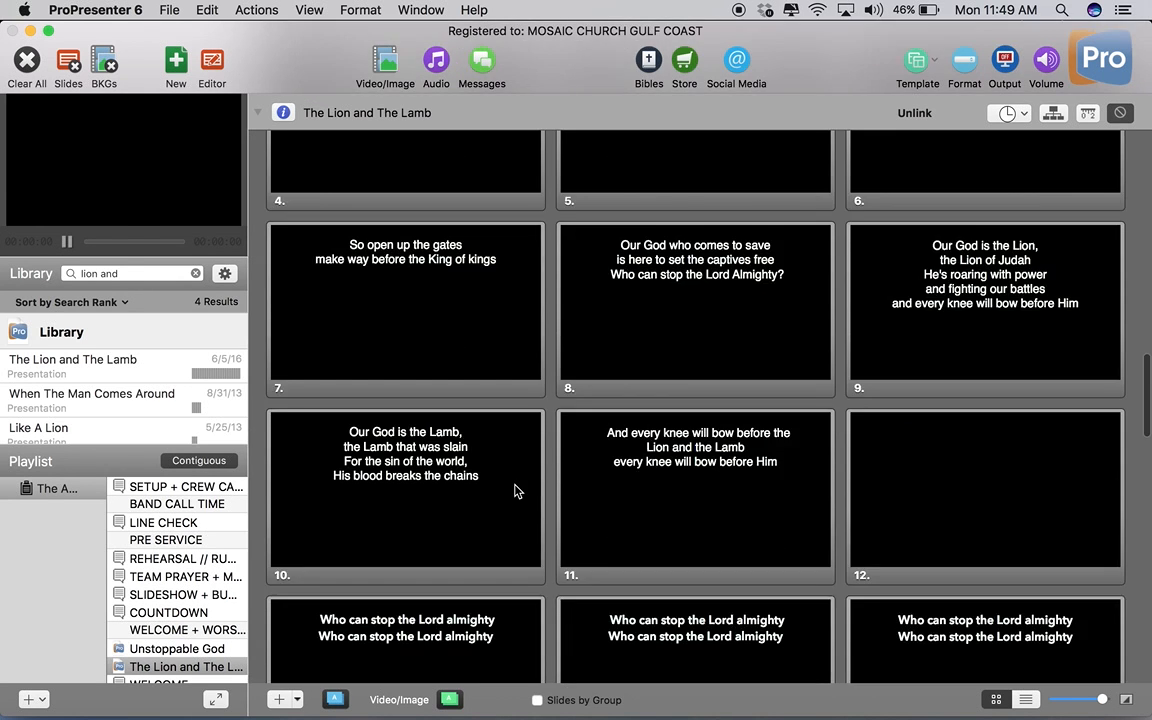
pyautogui.scroll(15, 514, 489)
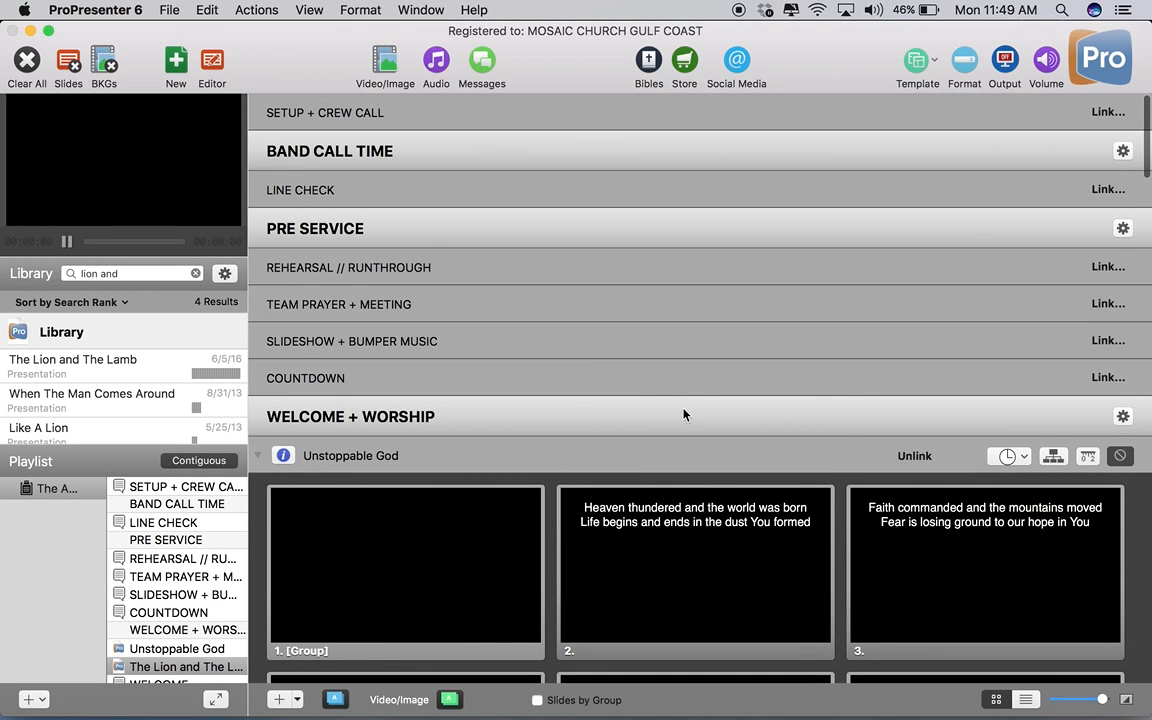
pyautogui.click(1108, 377)
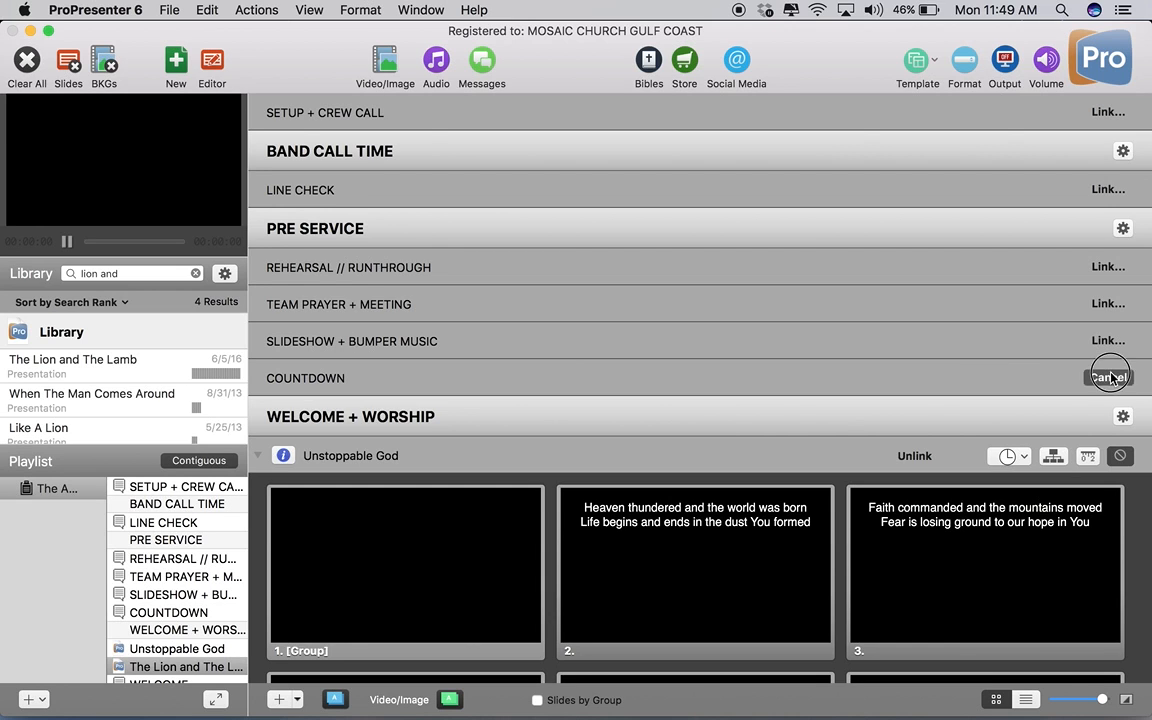
pyautogui.click(196, 274)
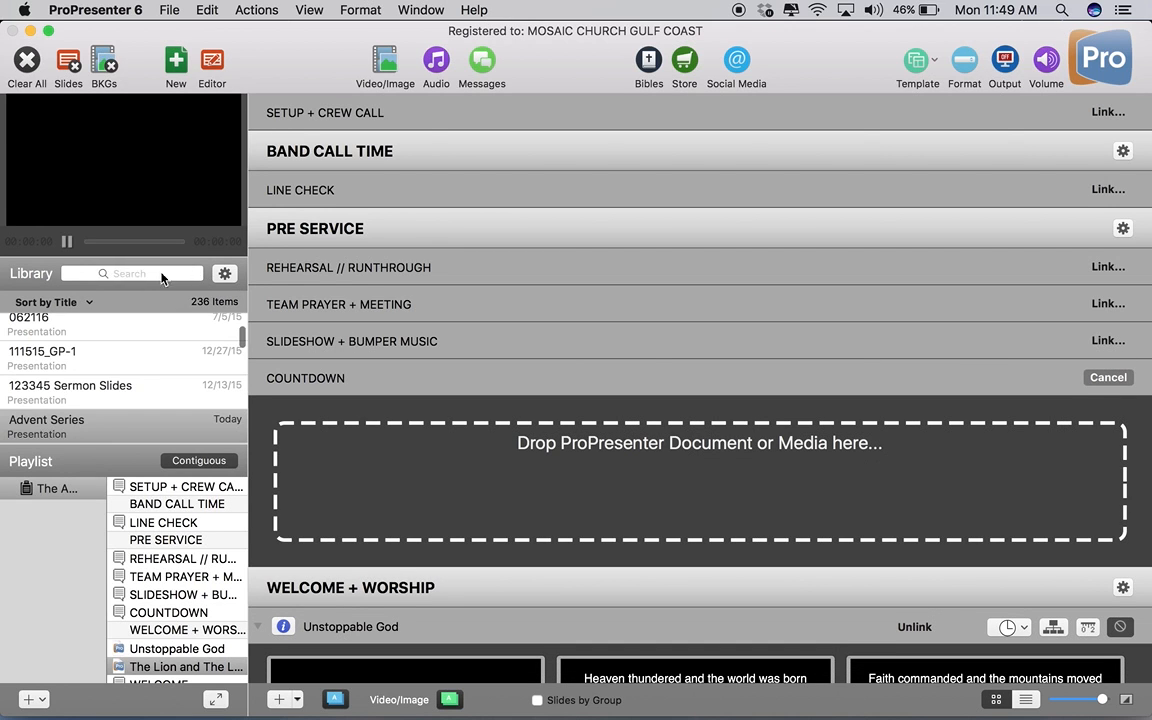
pyautogui.write('count')
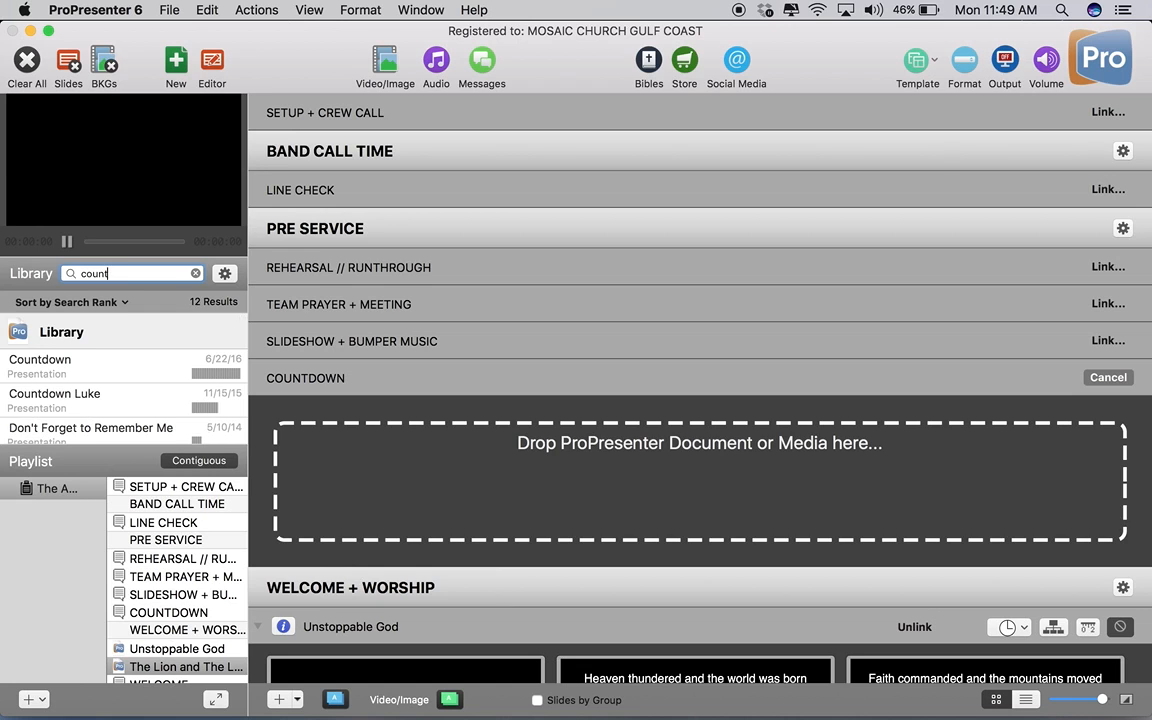
pyautogui.moveTo(50, 365); pyautogui.dragTo(482, 494)
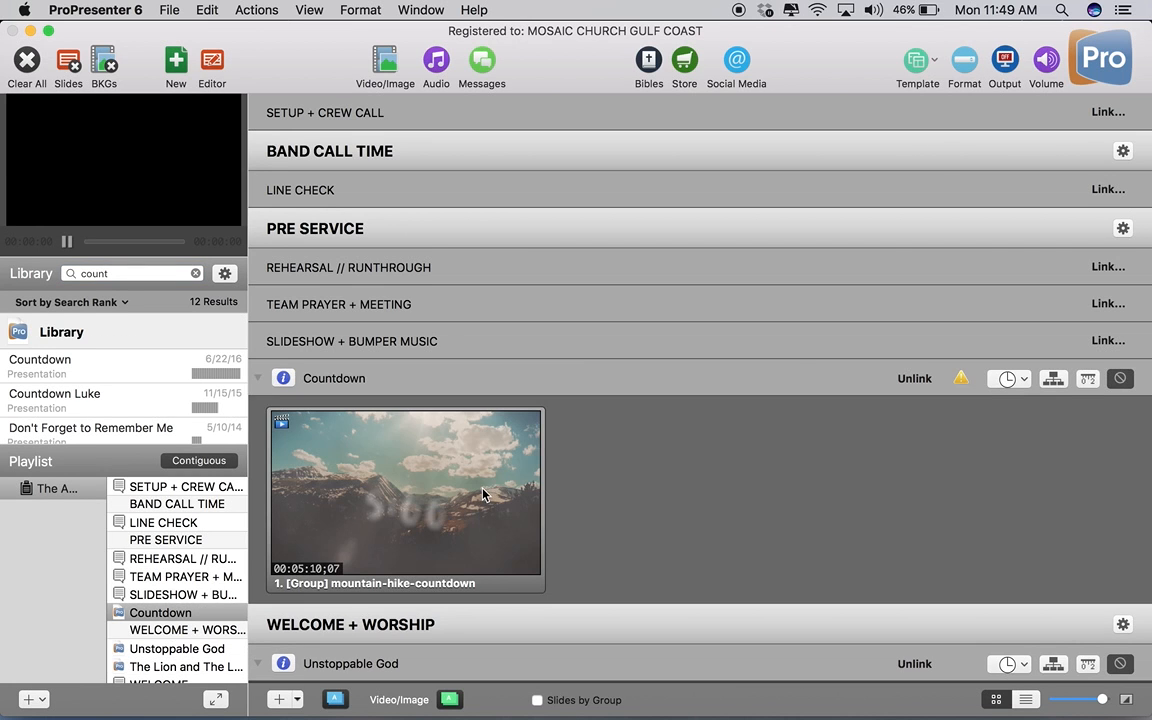
# Search the library for "info d", preview Info Desk, and drop it onto the SLIDESHOW + BUMPER MUSIC item's placeholder.
pyautogui.click(1107, 341)
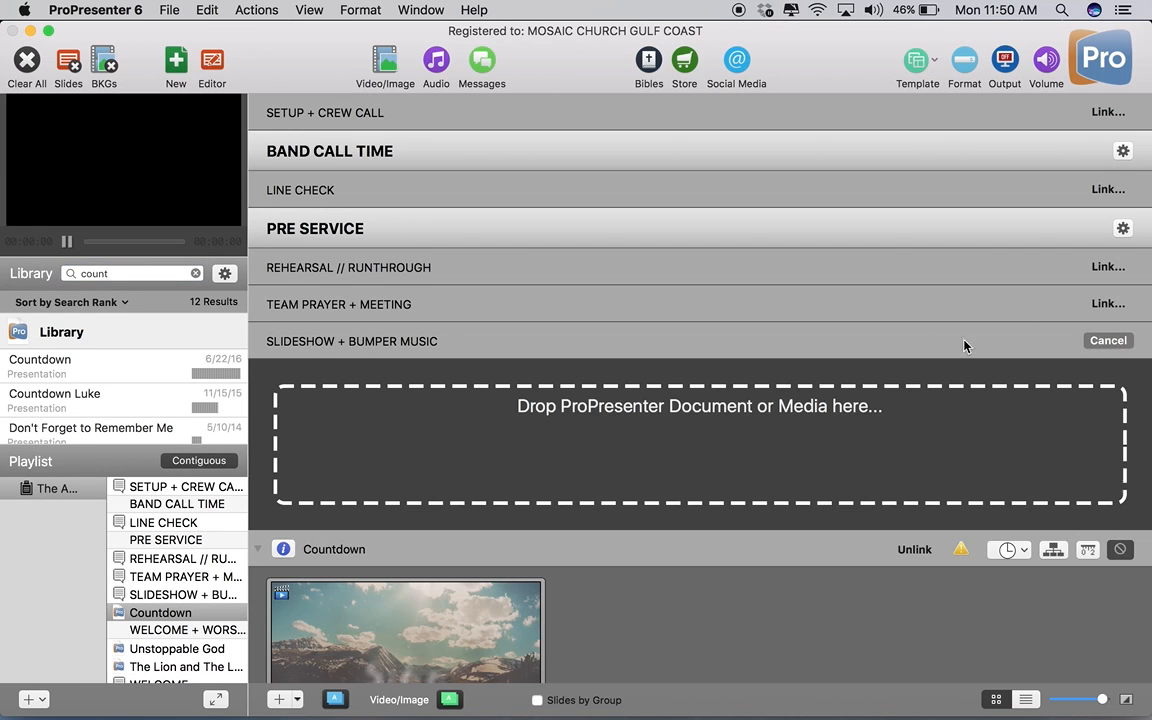
pyautogui.click(195, 273)
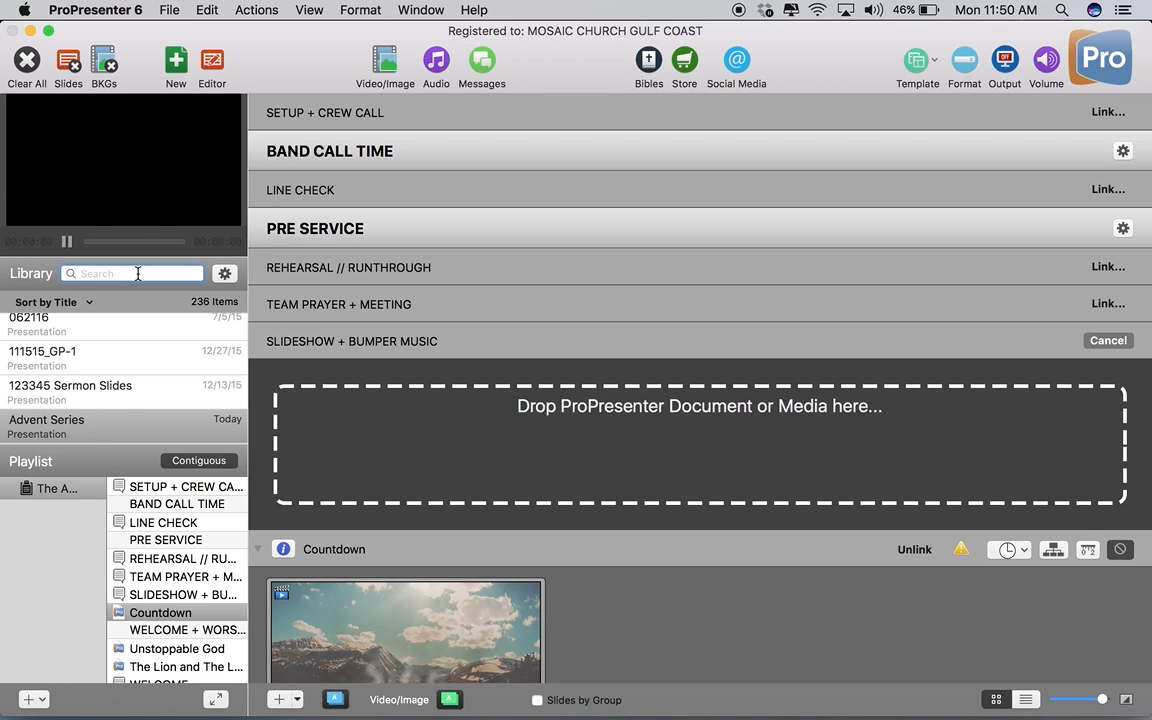
pyautogui.write('info d')
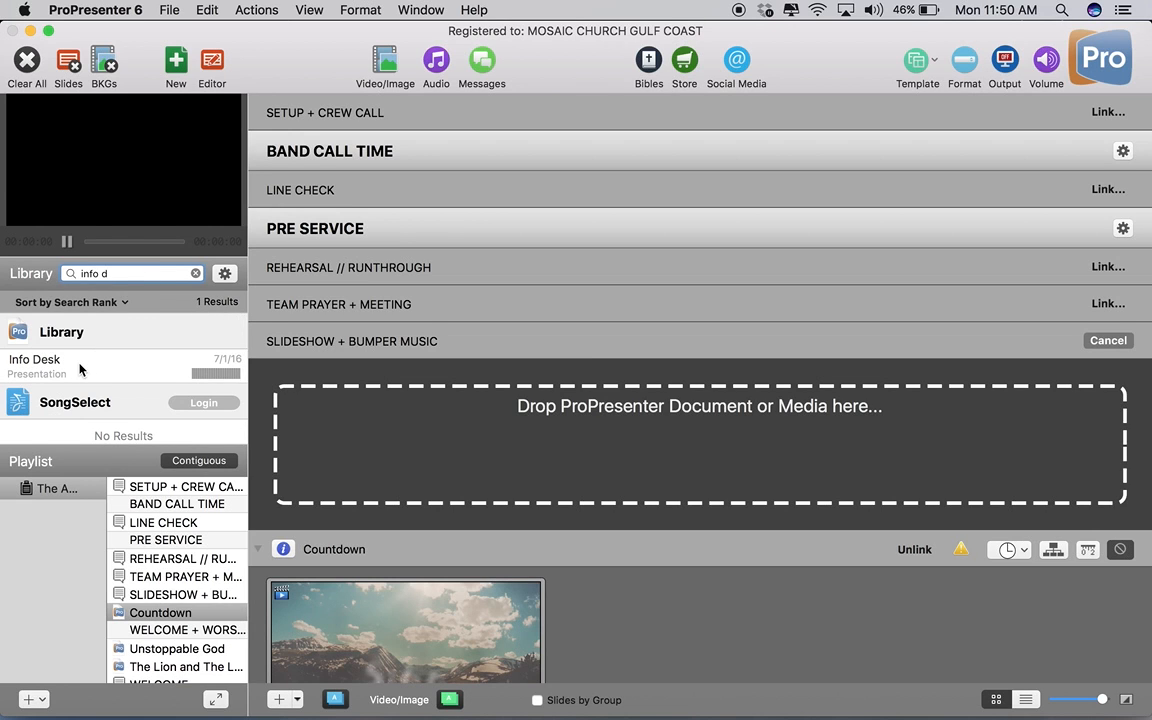
pyautogui.click(80, 369)
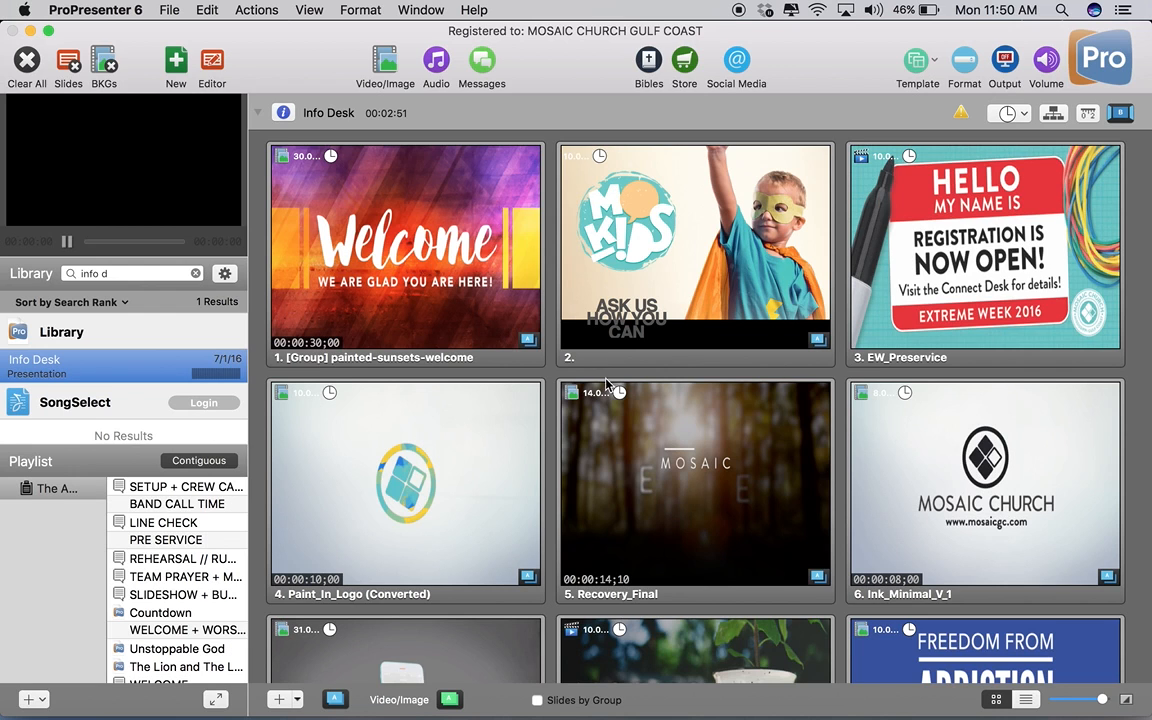
pyautogui.click(45, 493)
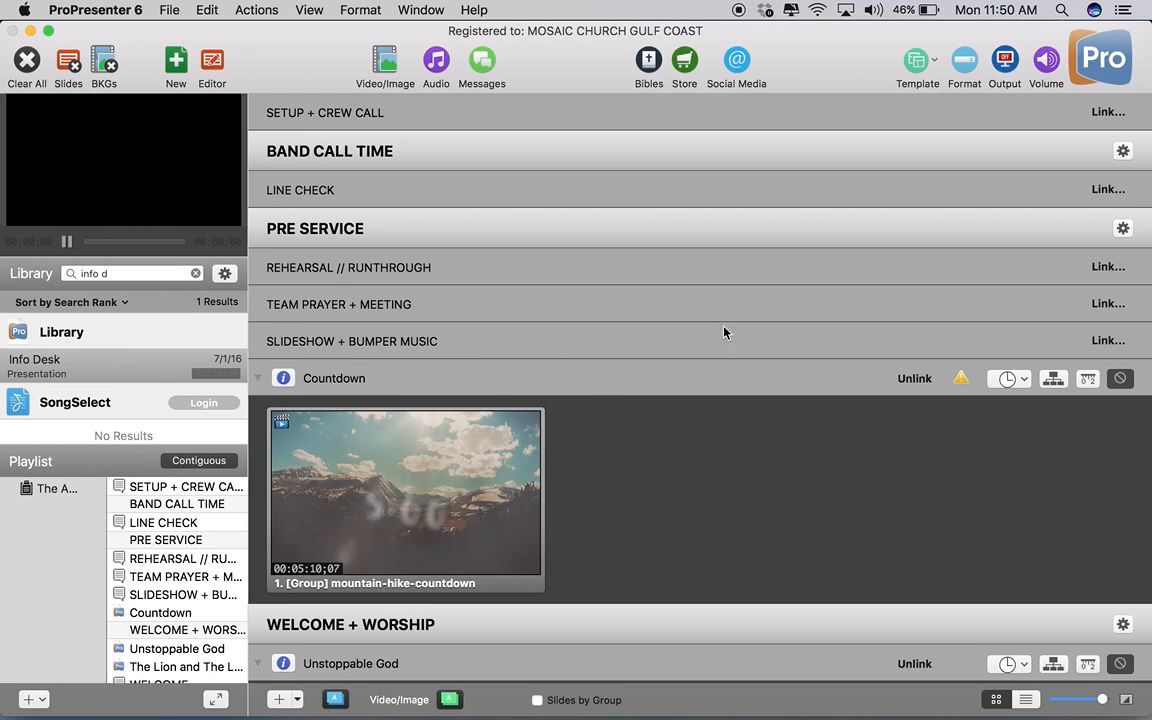
pyautogui.click(1108, 340)
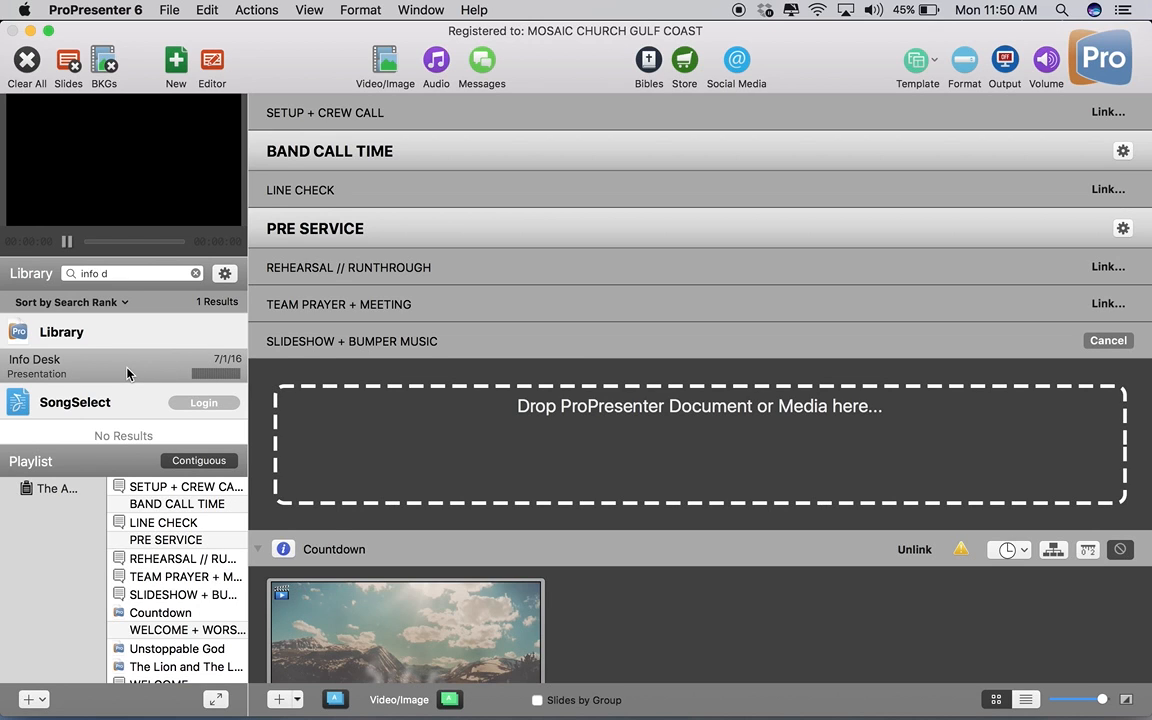
pyautogui.moveTo(127, 374); pyautogui.dragTo(424, 404)
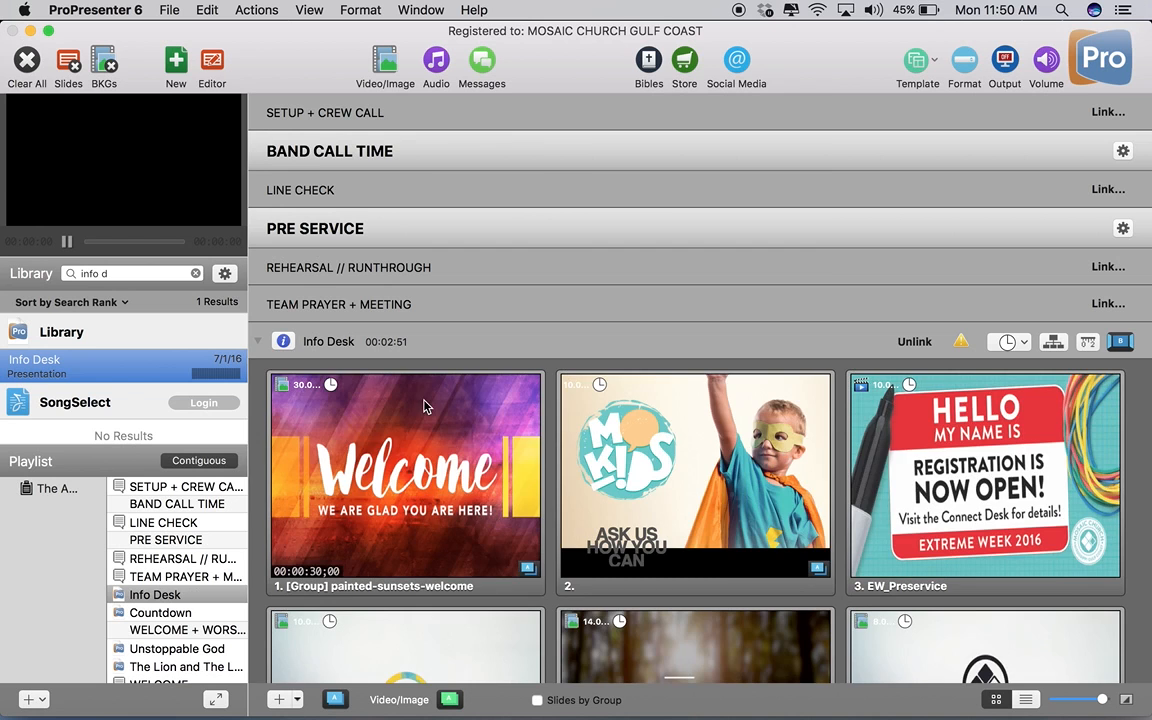
# Open the link drop area for the MESSAGE service item.
pyautogui.scroll(-10, 604, 490)
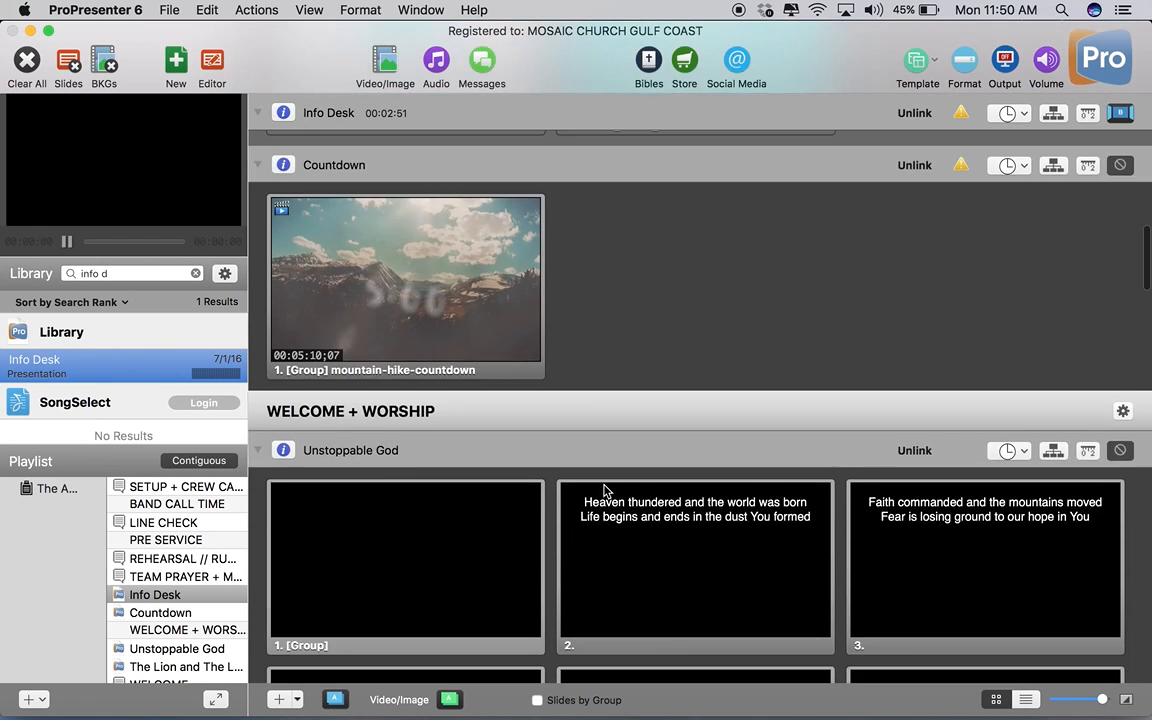
pyautogui.scroll(-20, 604, 490)
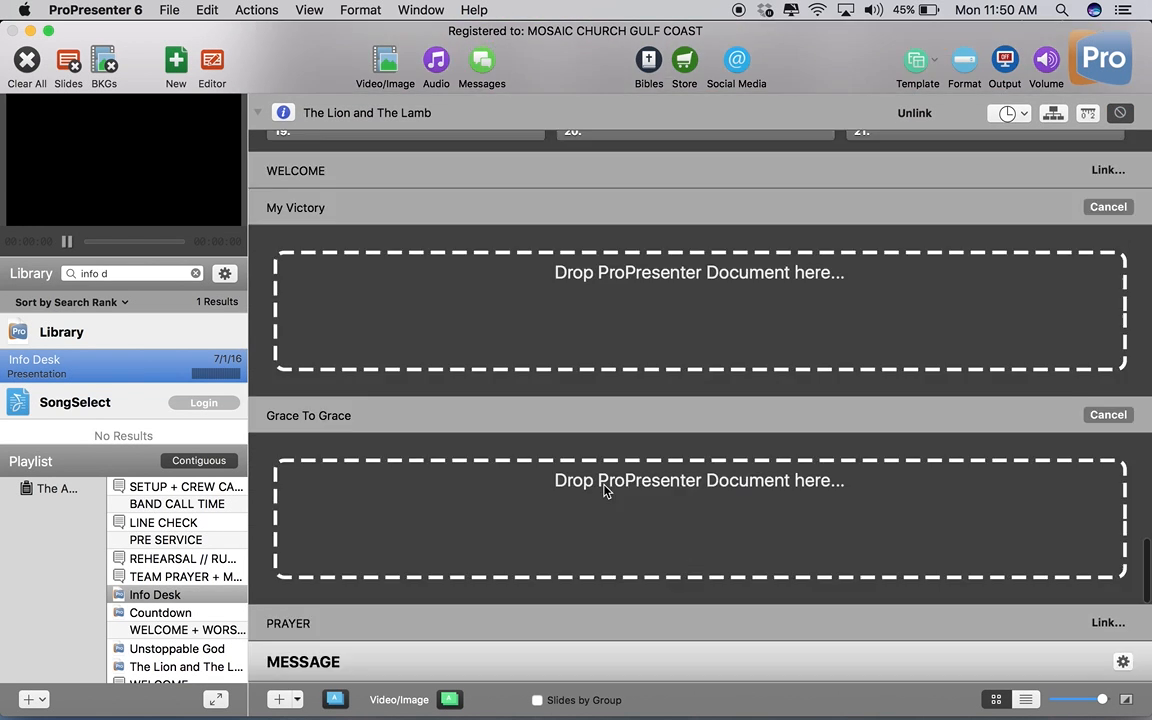
pyautogui.scroll(-10, 604, 490)
pyautogui.scroll(8, 604, 490)
pyautogui.scroll(-3, 604, 490)
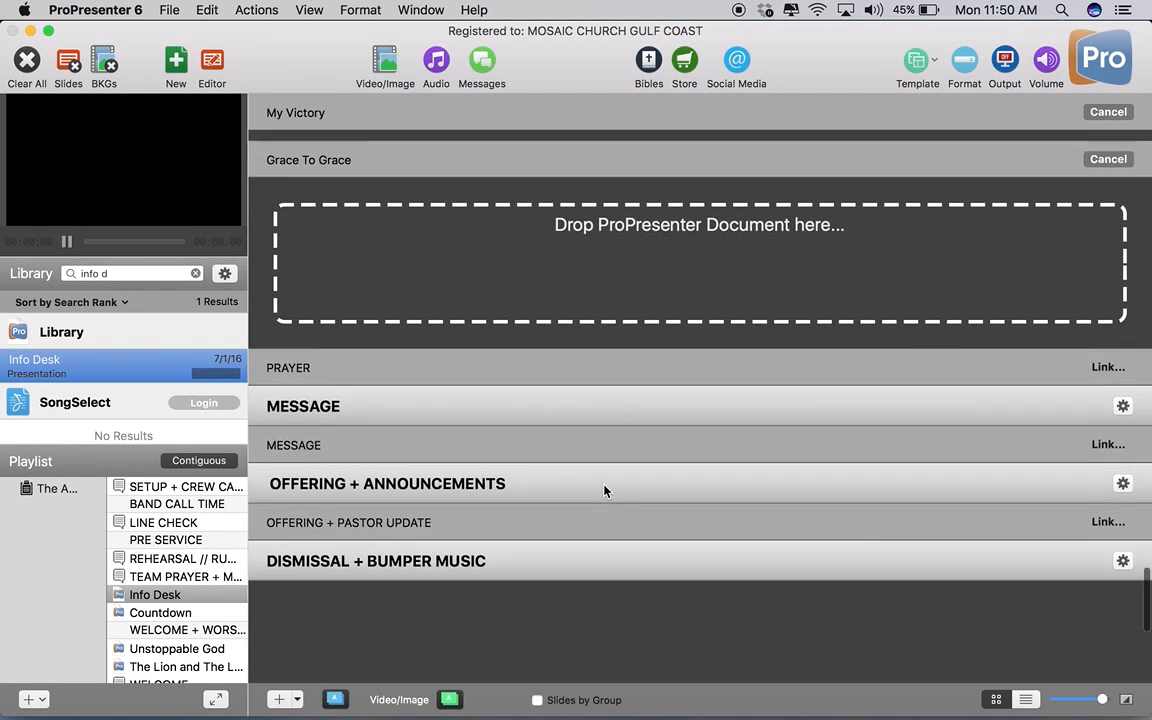
pyautogui.scroll(-1, 604, 490)
pyautogui.click(1105, 431)
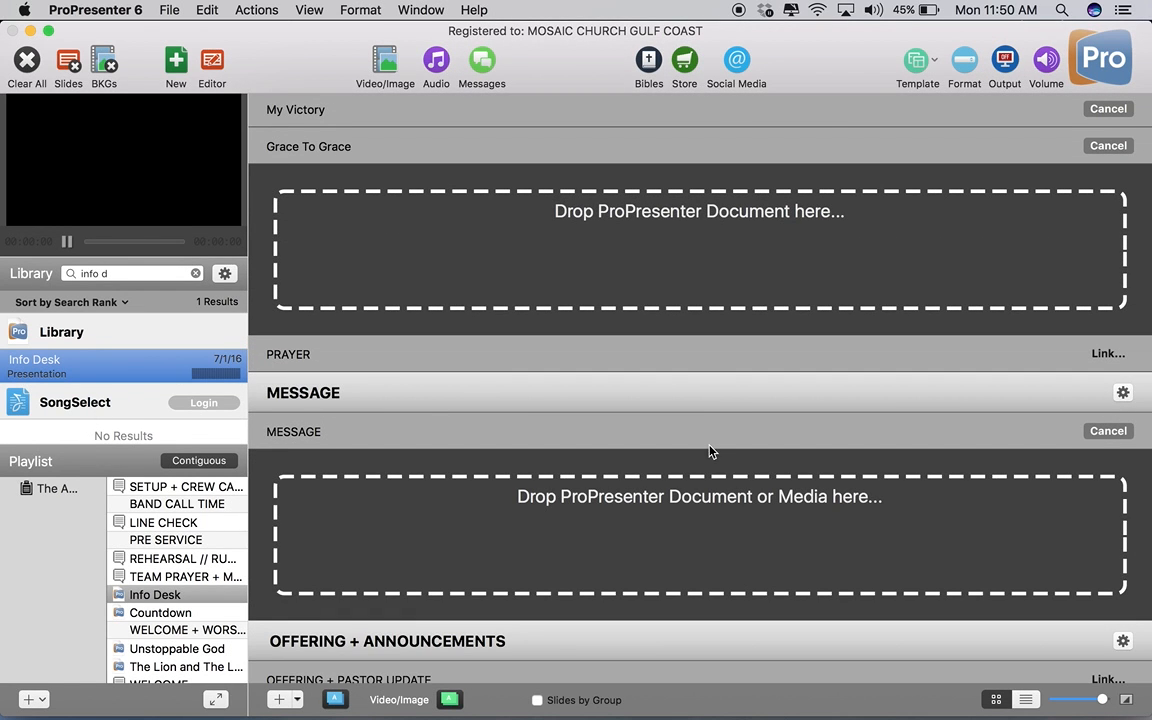
pyautogui.scroll(-5, 540, 468)
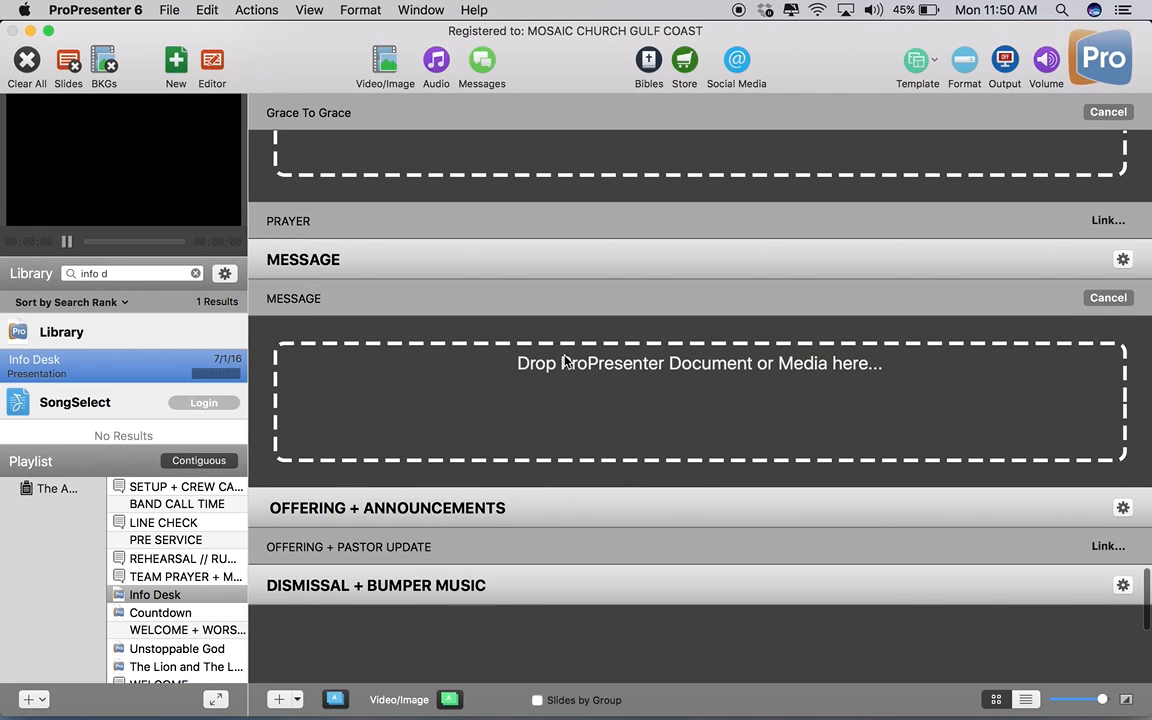
# Switch to the Dropbox folder in Finder and expand Mosaic Creative, Message Graphics and Ocean Springs.
pyautogui.click(766, 12)
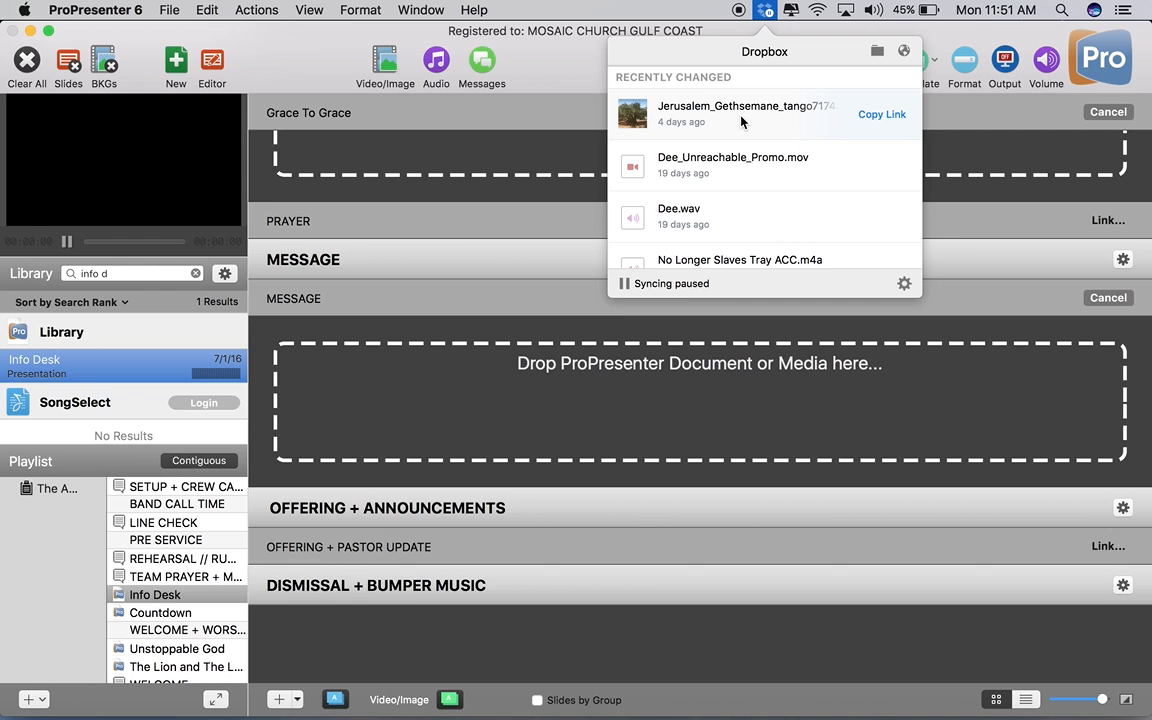
pyautogui.click(878, 52)
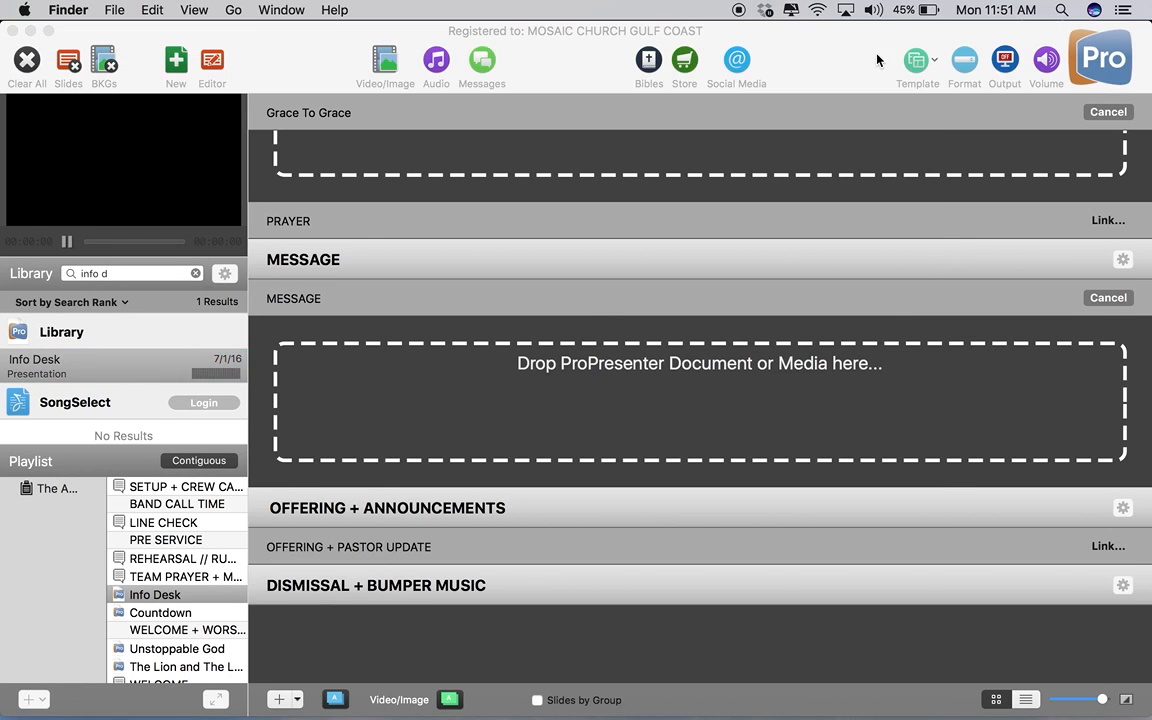
pyautogui.scroll(5, 391, 236)
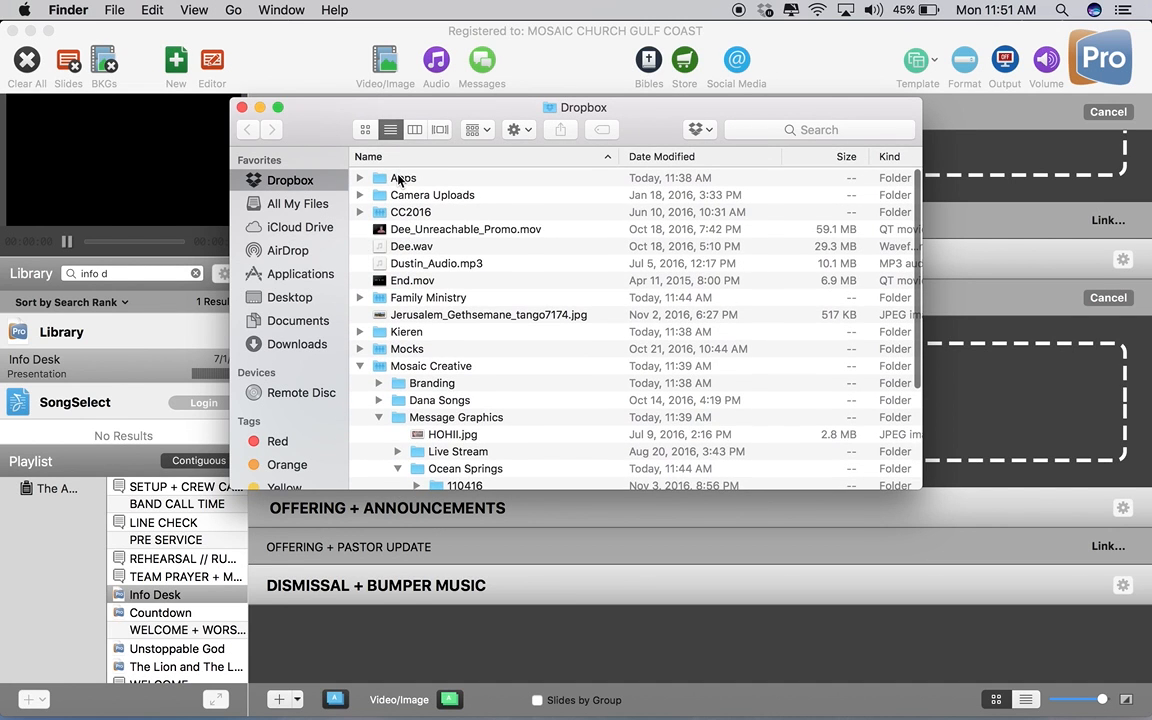
pyautogui.click(362, 366)
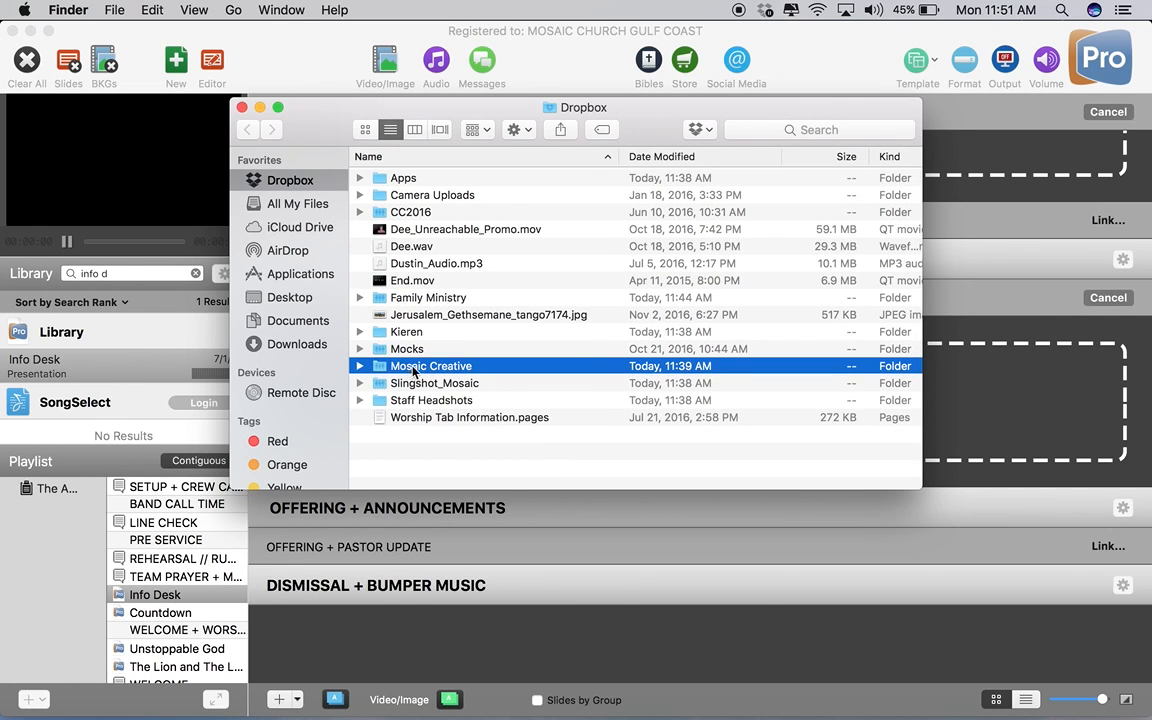
pyautogui.click(359, 367)
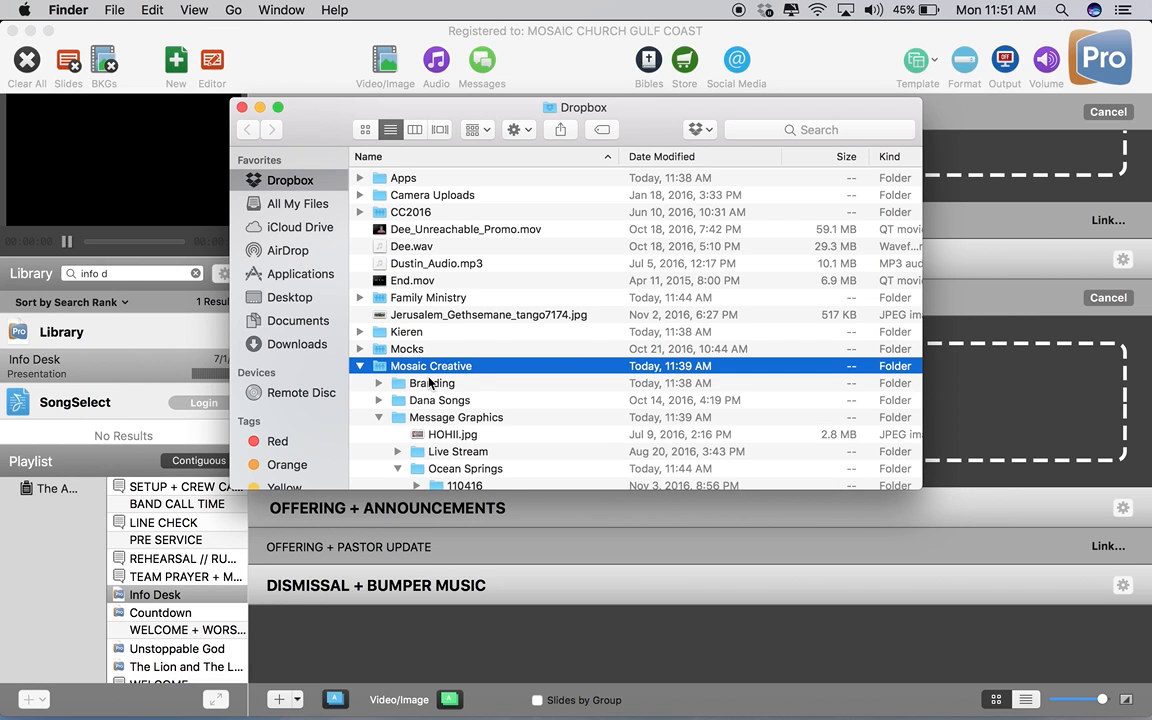
pyautogui.click(379, 330)
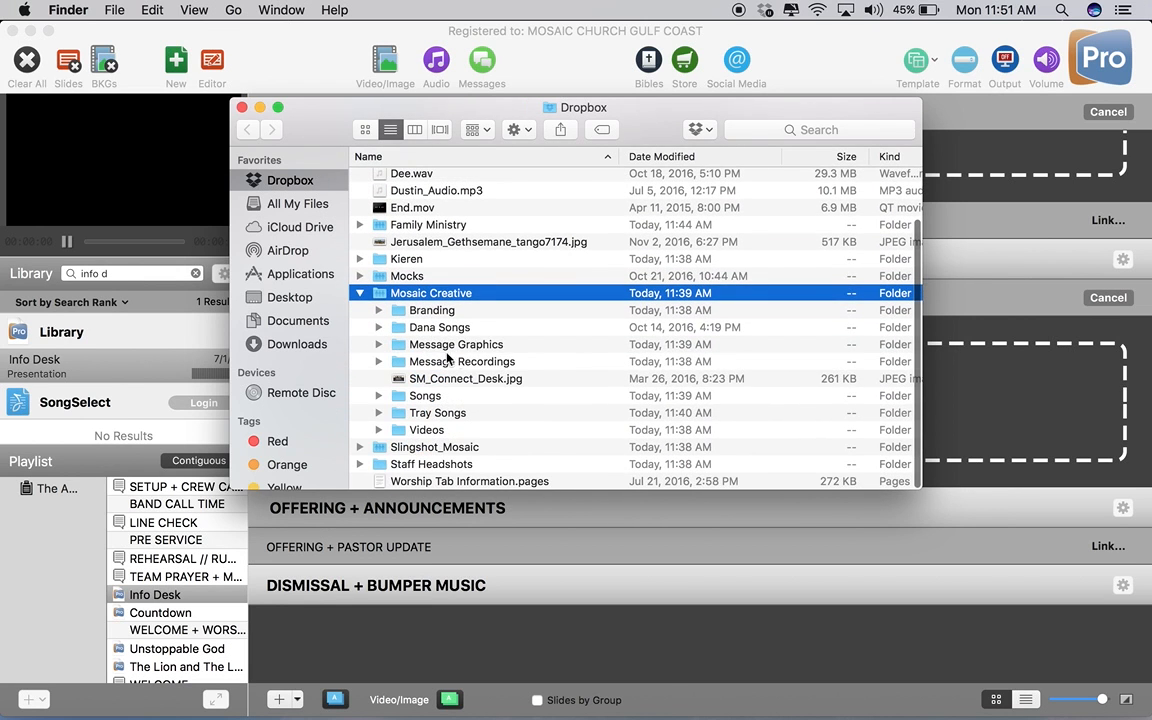
pyautogui.click(379, 345)
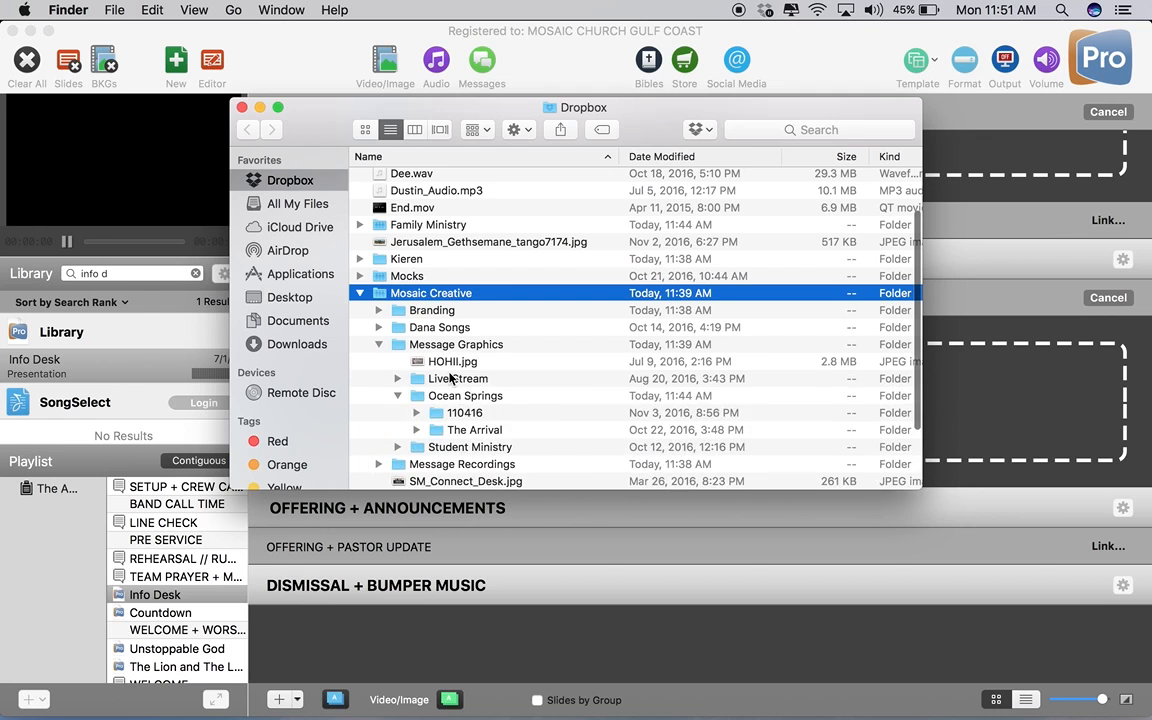
pyautogui.click(395, 347)
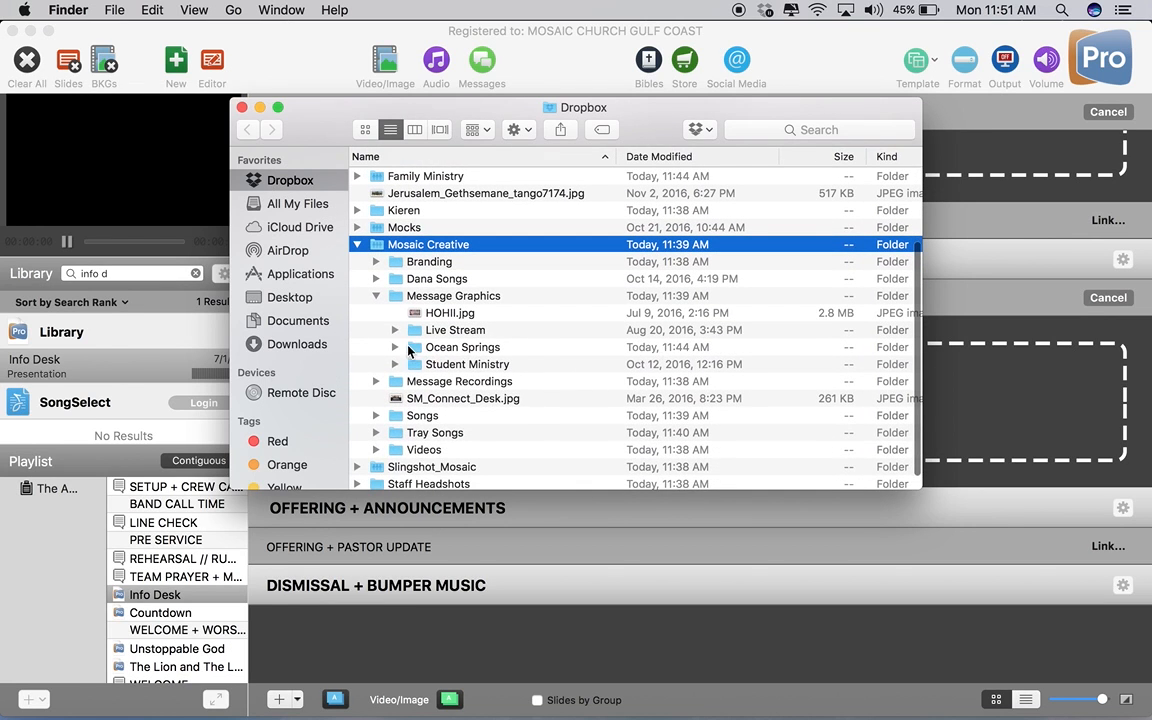
pyautogui.click(395, 347)
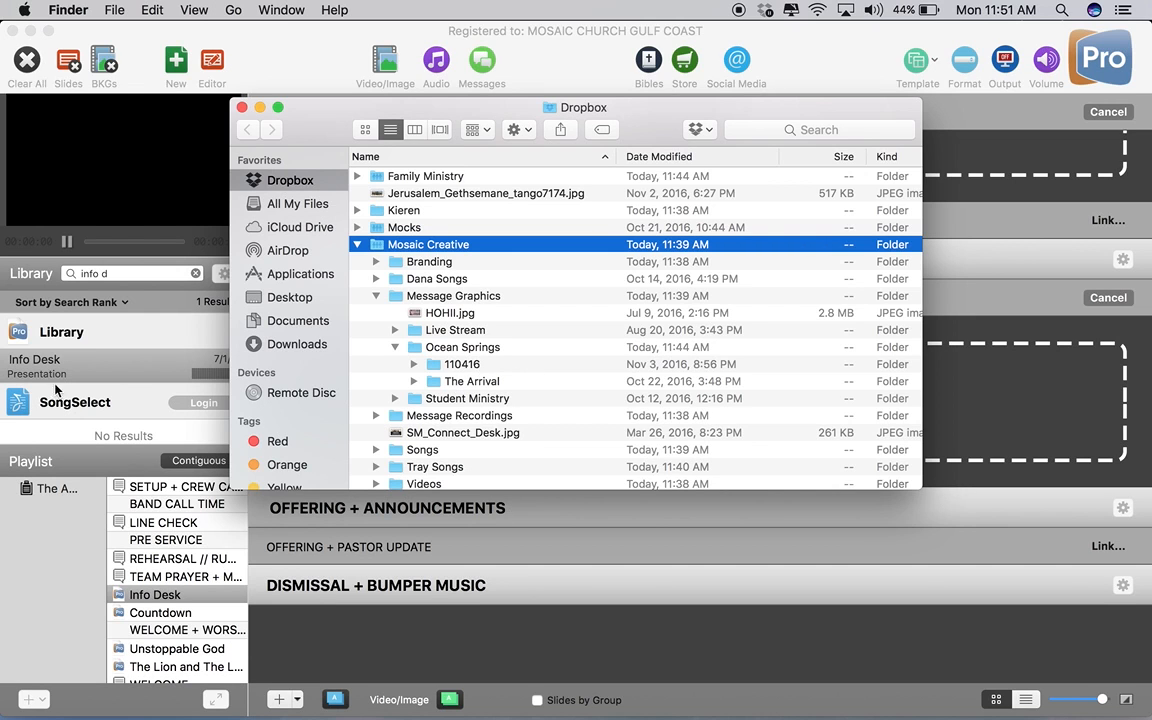
# Return to ProPresenter and clear the library search.
pyautogui.click(90, 450)
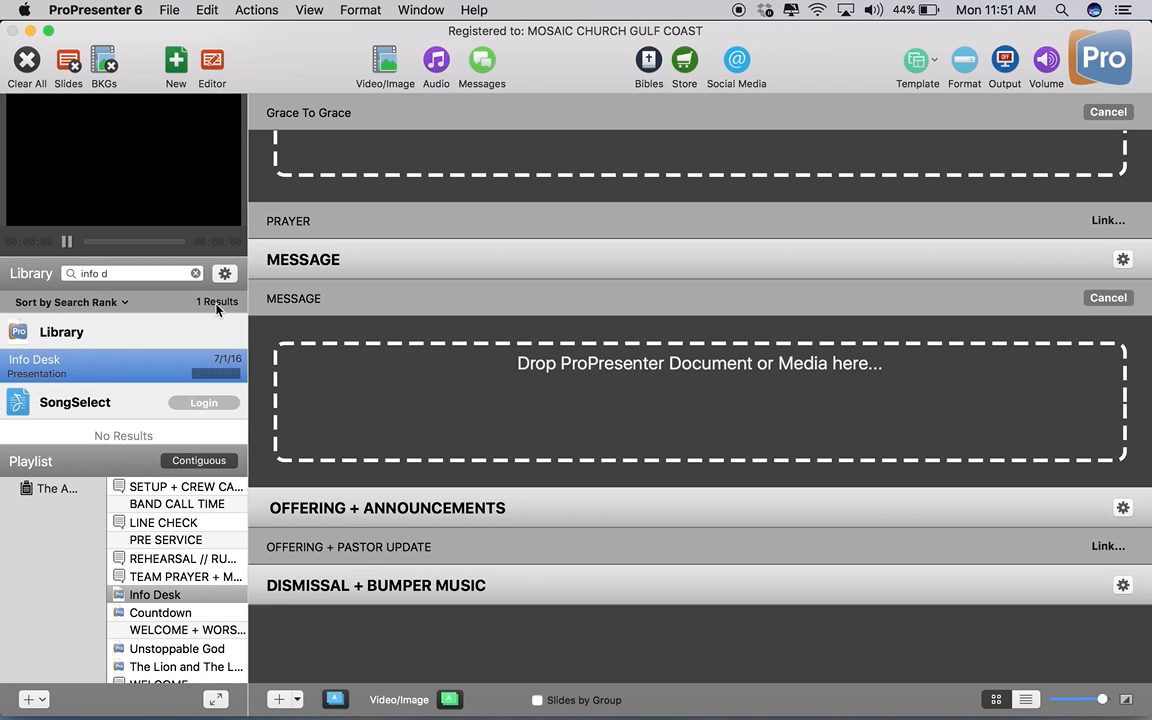
pyautogui.click(197, 274)
pyautogui.scroll(15, 118, 400)
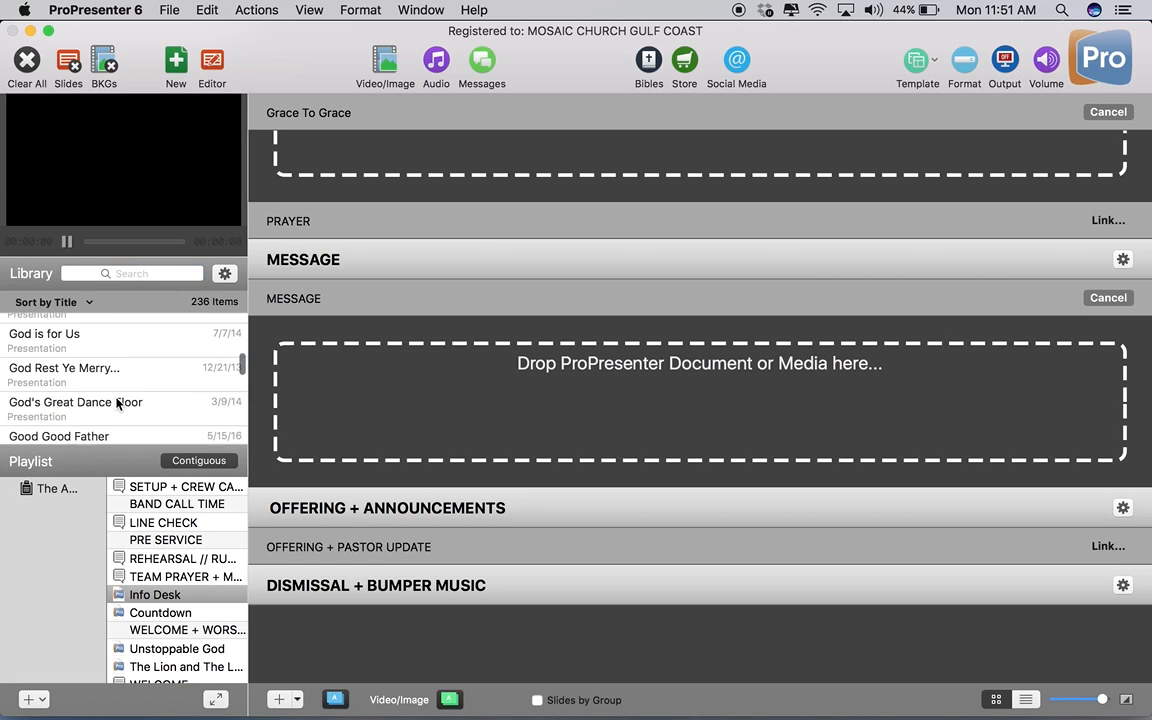